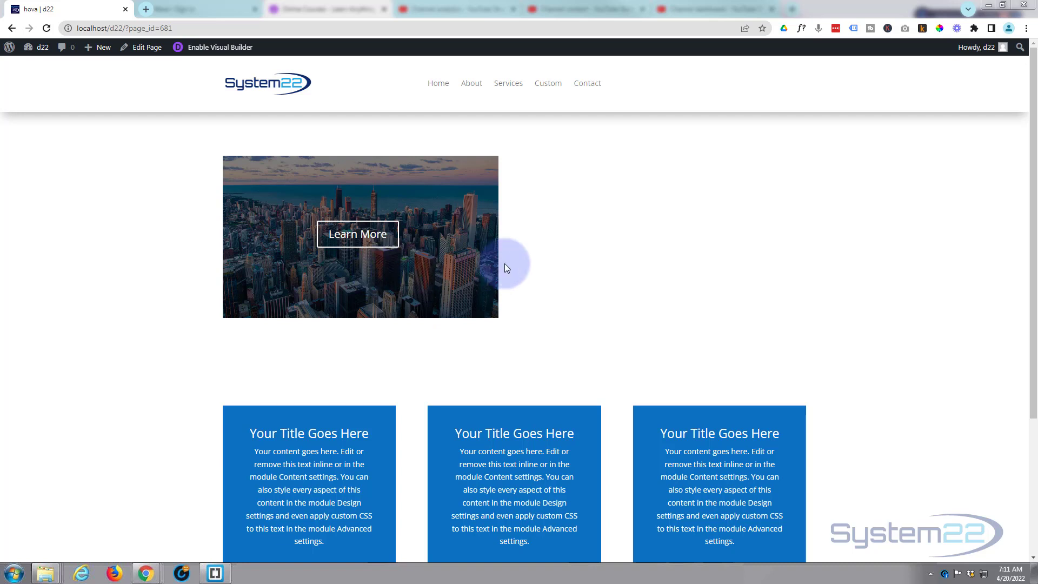
- Enable the Visual Builder for the page with the city image row and its empty right column
{"action": "left_click", "coordinate": [208, 52]}
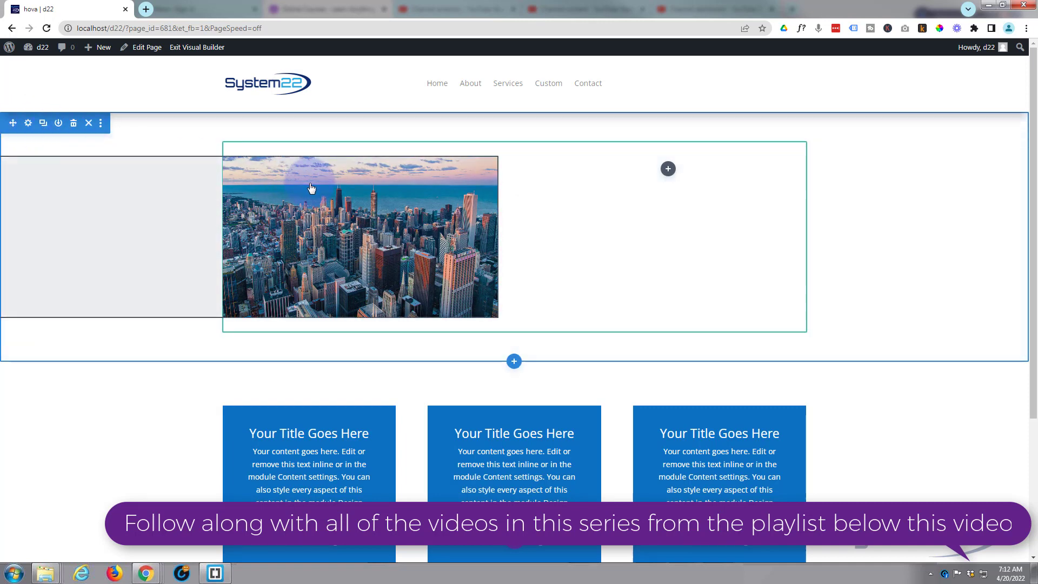
{"action": "mouse_move", "coordinate": [260, 192]}
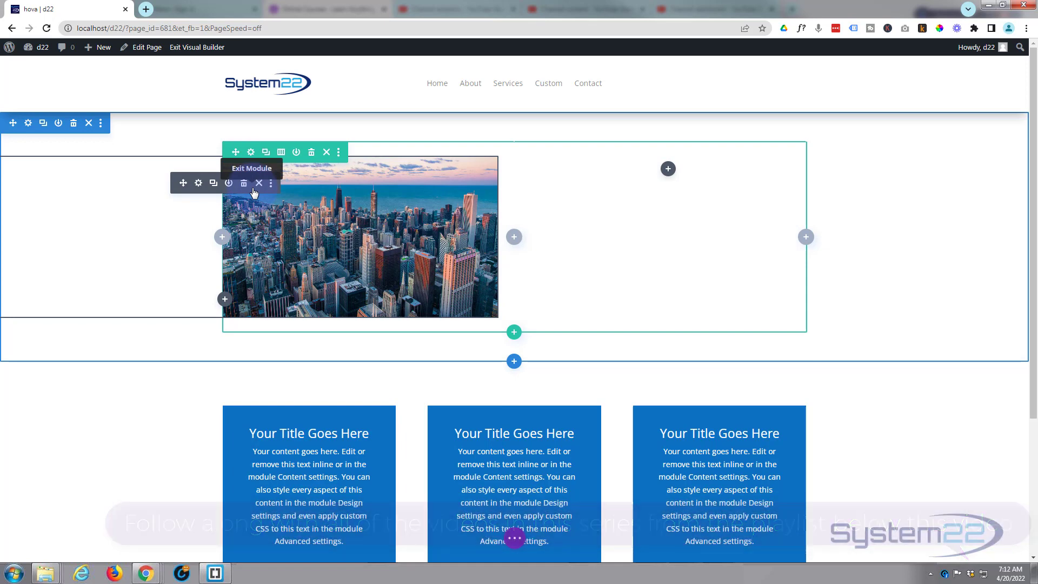
{"action": "left_click", "coordinate": [549, 276]}
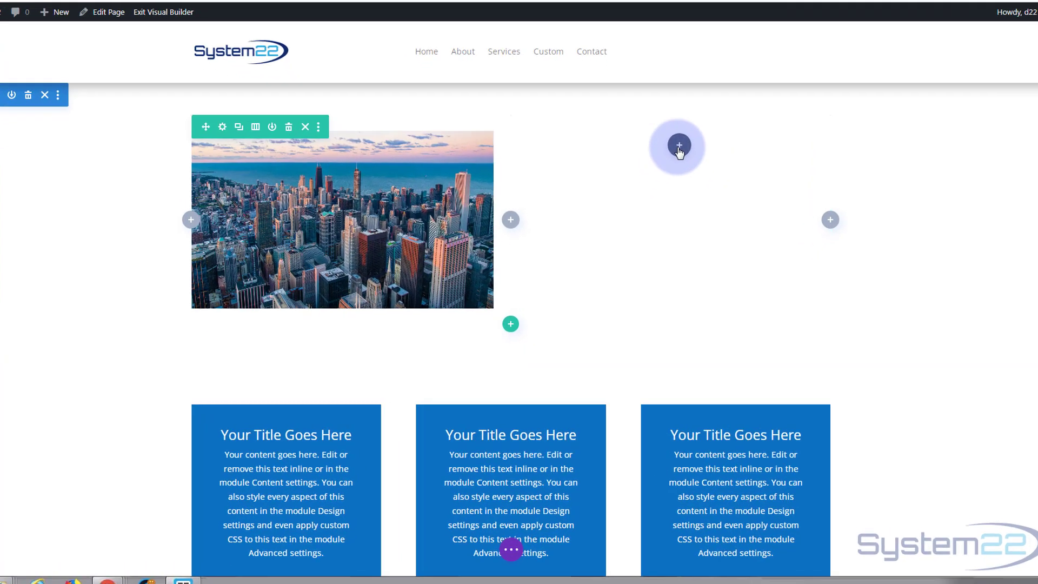
- Add a Call To Action module to the empty right column
{"action": "left_click", "coordinate": [668, 171]}
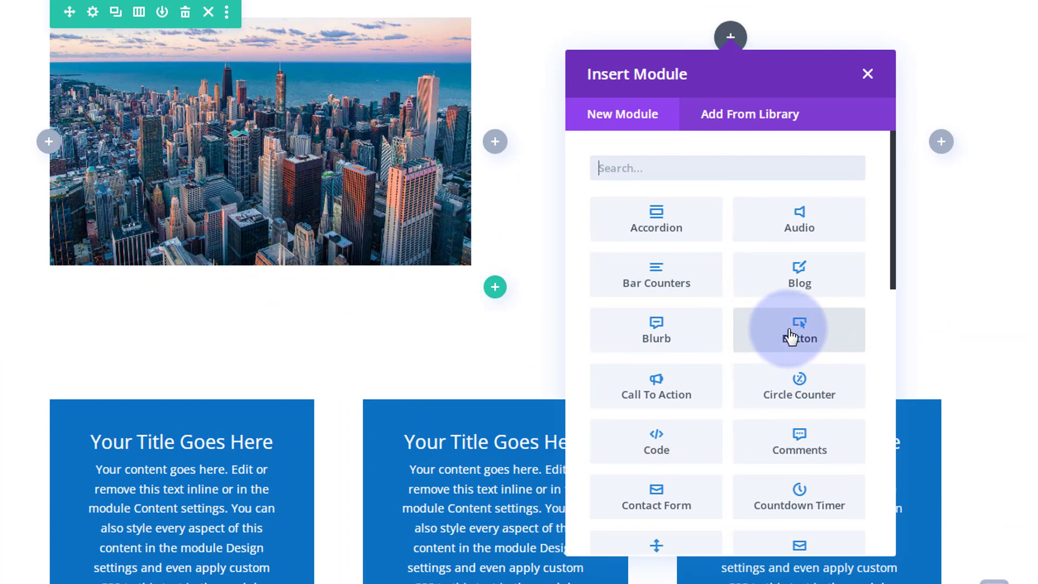
{"action": "scroll", "coordinate": [742, 324], "scroll_direction": "down", "scroll_amount": 3}
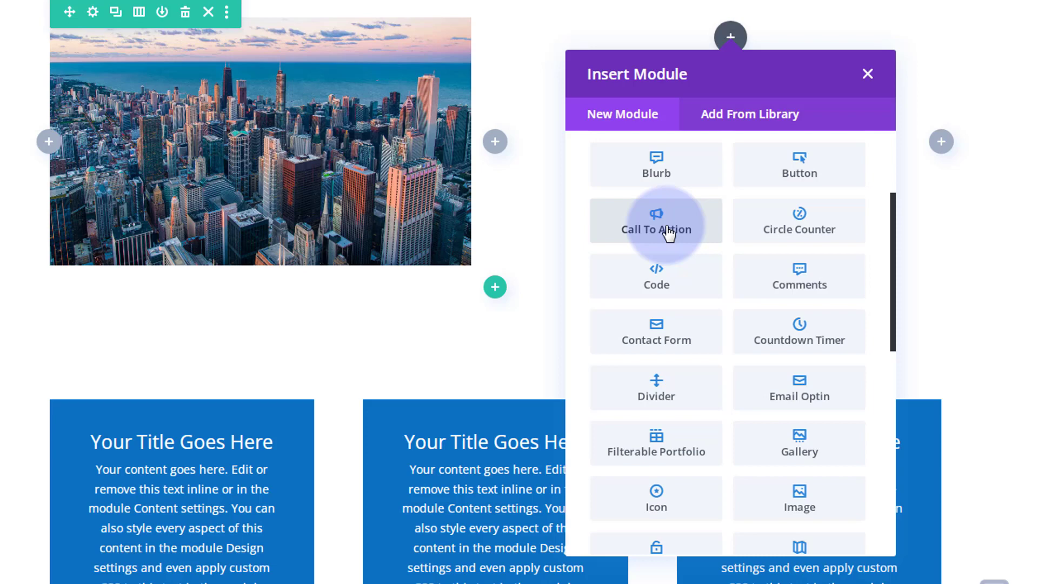
{"action": "left_click", "coordinate": [670, 231]}
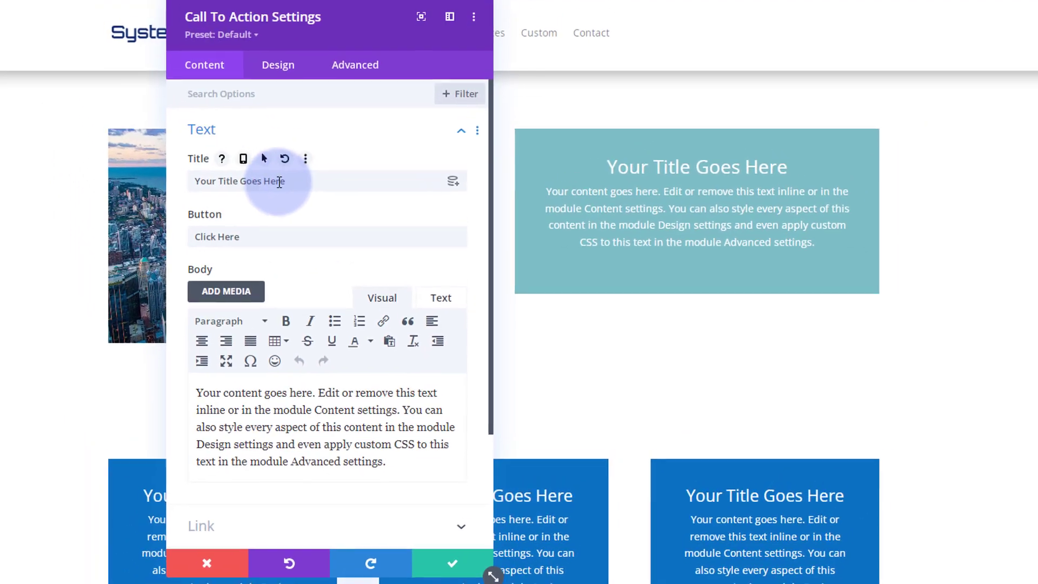
- Delete the Call To Action's placeholder title and body text
{"action": "left_click_drag", "start_coordinate": [266, 102], "coordinate": [78, 81]}
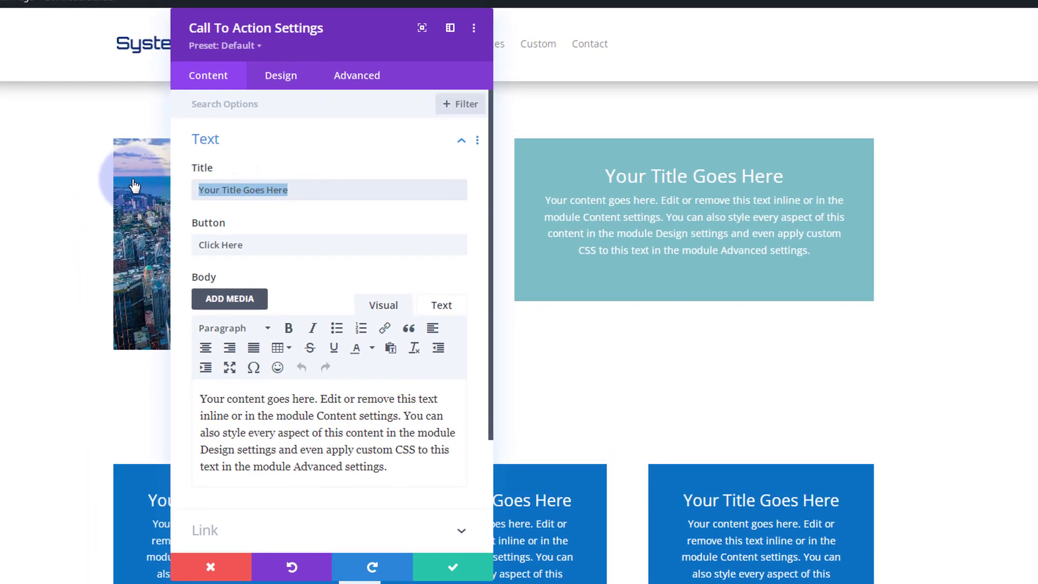
{"action": "key", "text": "BackSpace"}
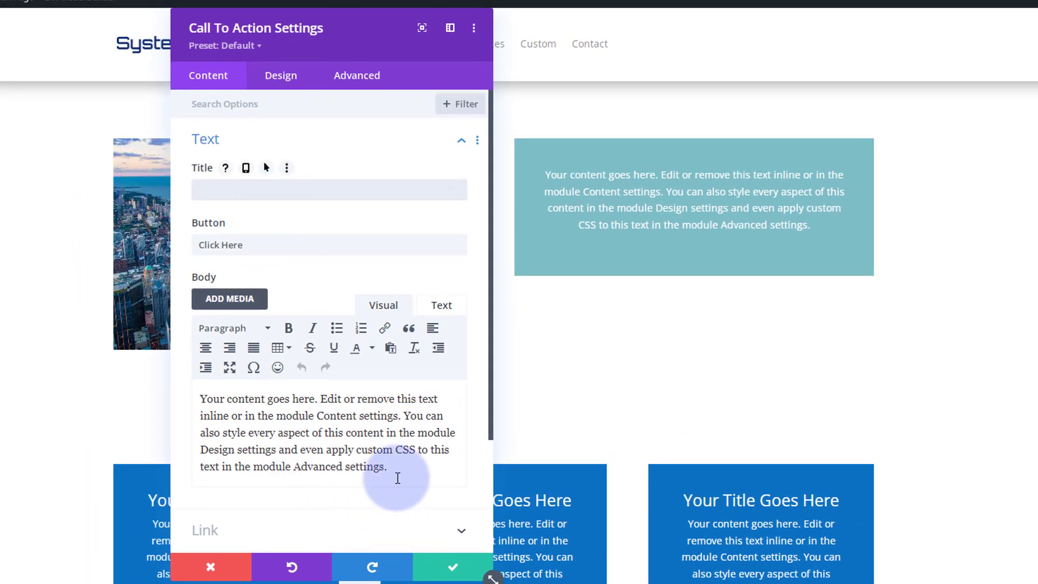
{"action": "left_click_drag", "start_coordinate": [397, 478], "coordinate": [200, 399]}
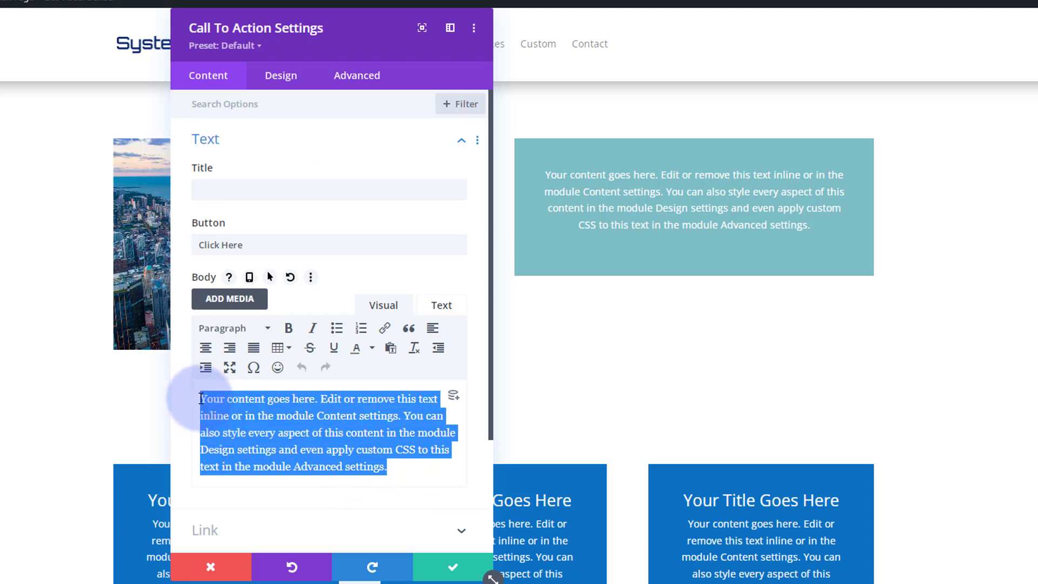
{"action": "key", "text": "BackSpace"}
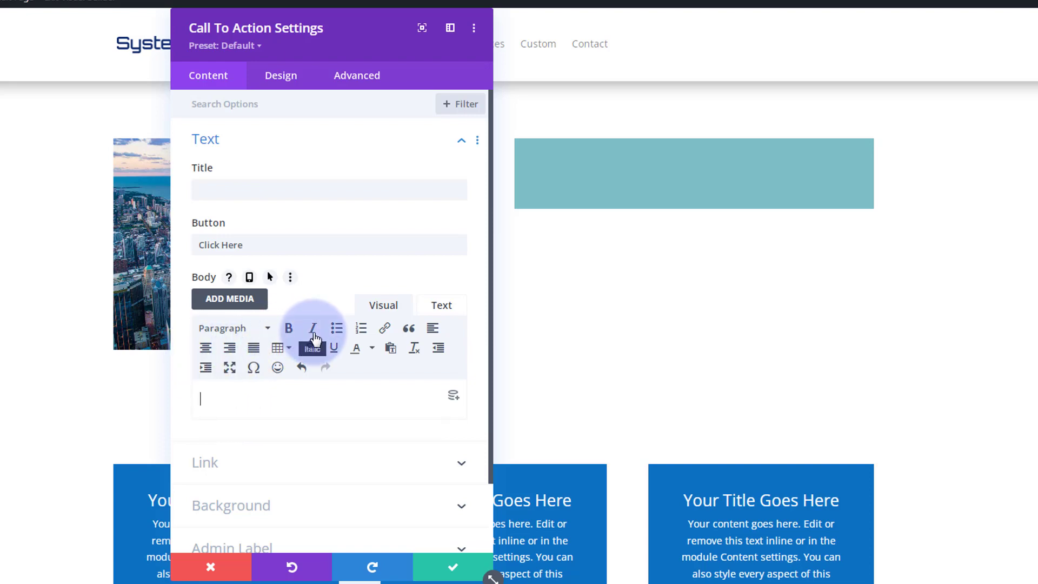
{"action": "left_click", "coordinate": [238, 333]}
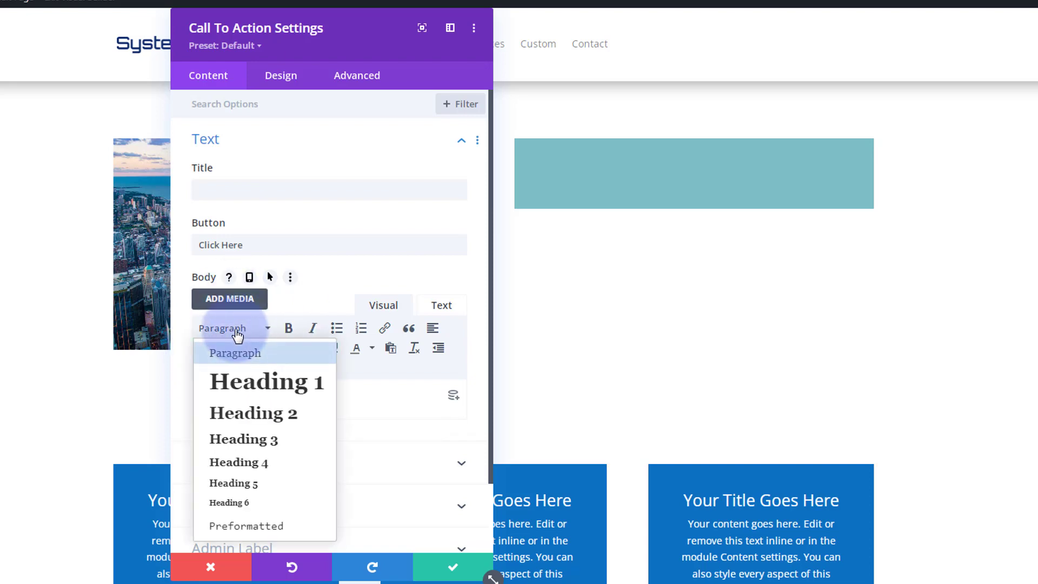
{"action": "left_click", "coordinate": [396, 403]}
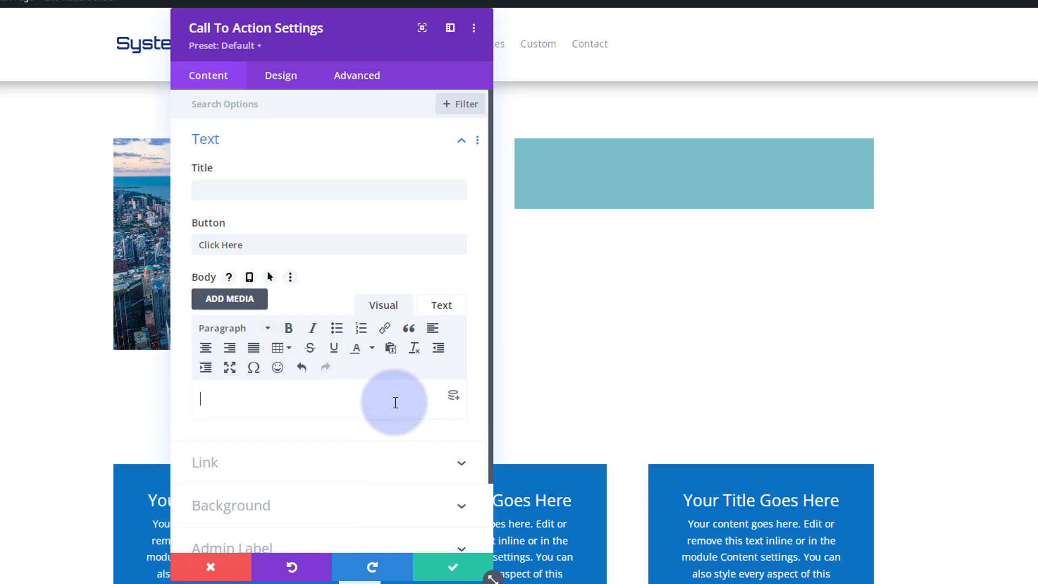
- Replace the Click Here button text with 'Learn More'
{"action": "left_click_drag", "start_coordinate": [266, 242], "coordinate": [183, 249]}
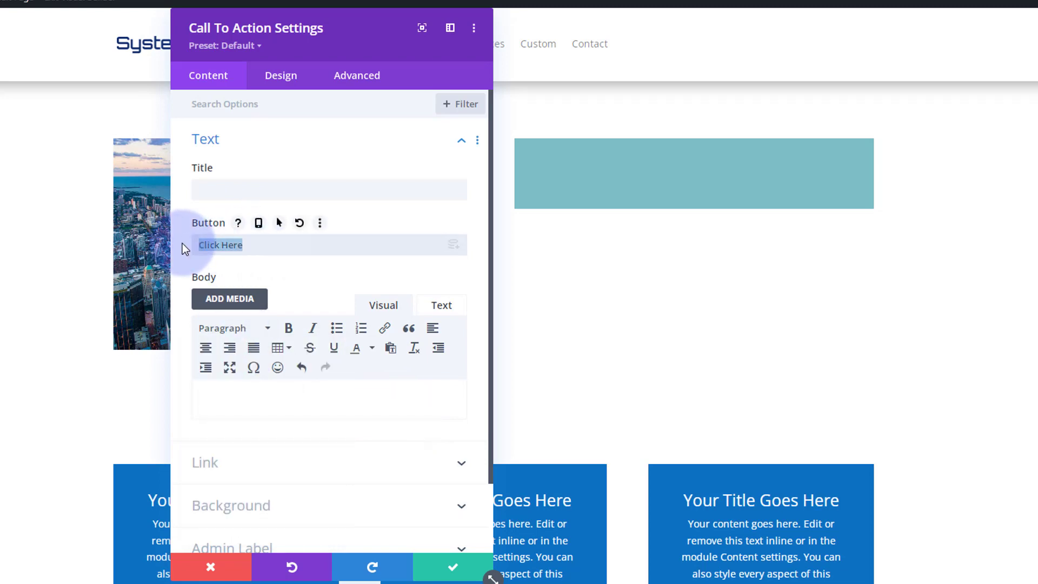
{"action": "type", "text": "l"}
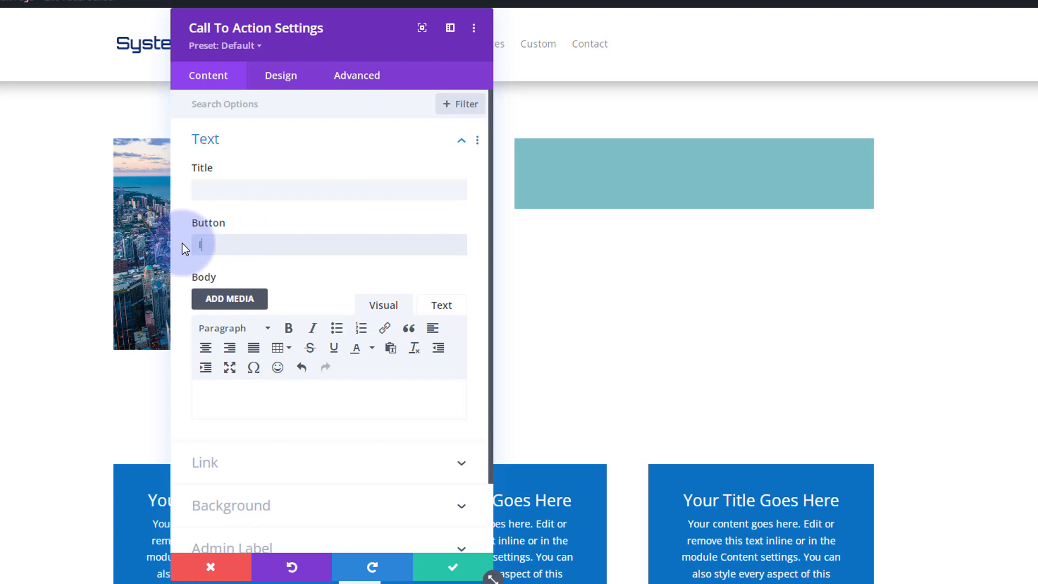
{"action": "type", "text": "earn More"}
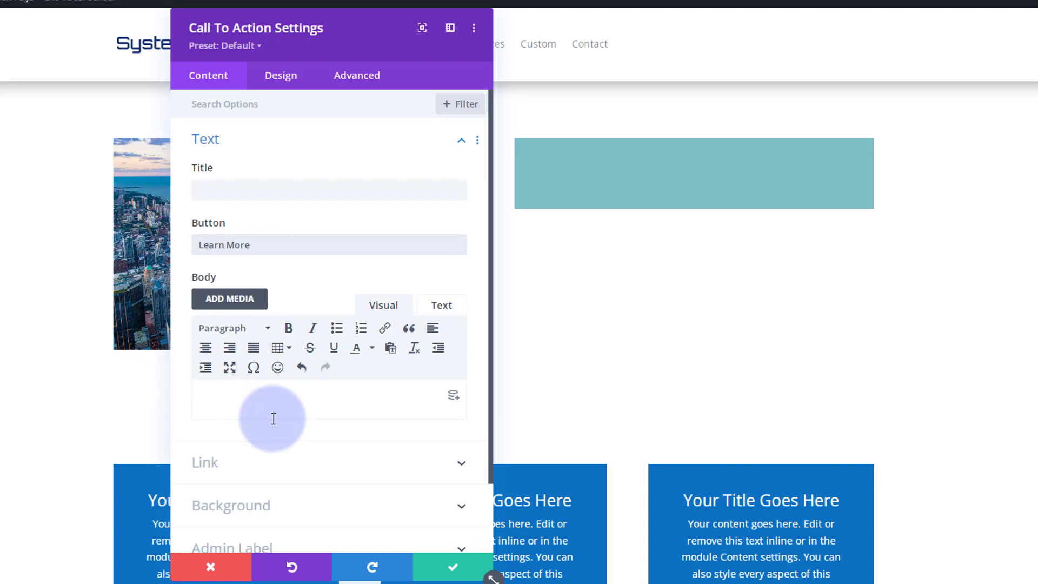
{"action": "scroll", "coordinate": [280, 423], "scroll_direction": "down", "scroll_amount": 2}
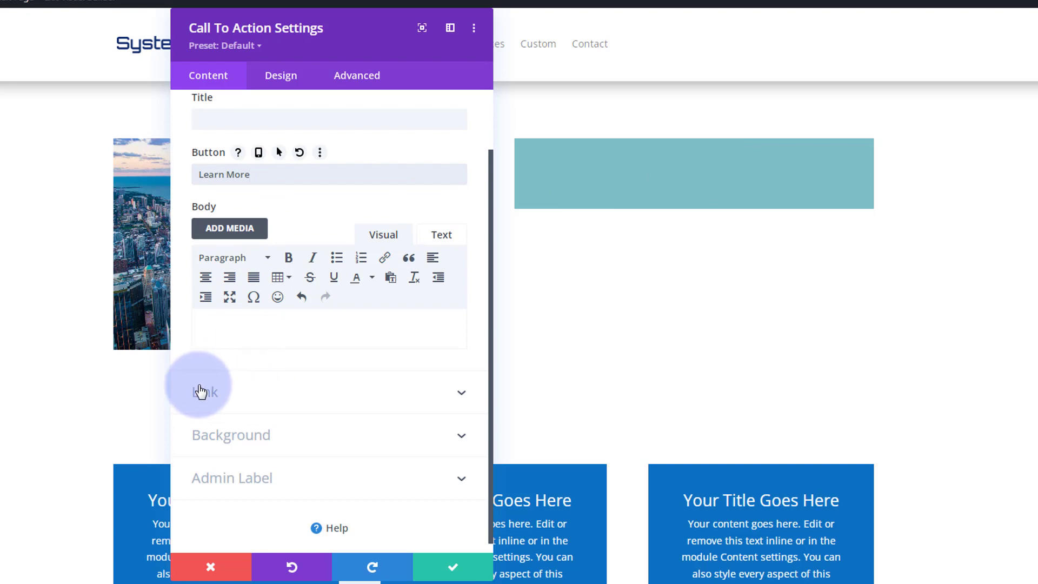
- Set the Button Link URL to # with the target kept as In The Same Window
{"action": "left_click", "coordinate": [238, 400]}
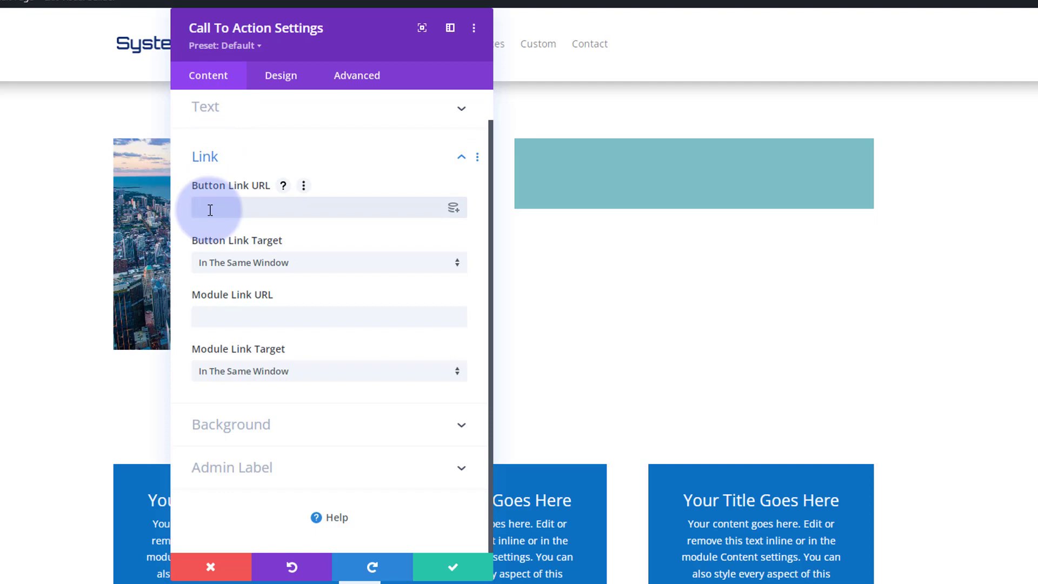
{"action": "type", "text": "#"}
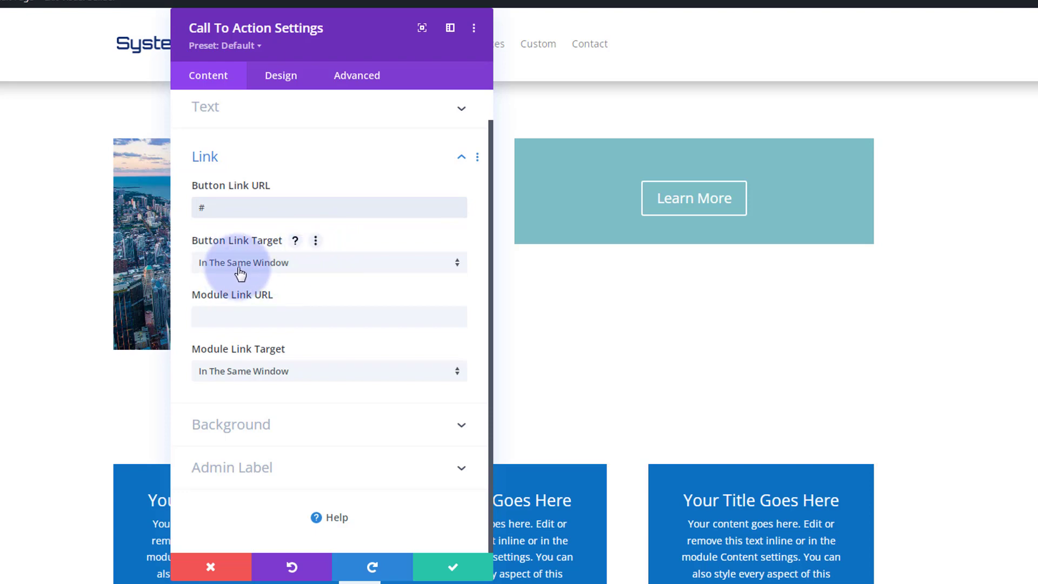
{"action": "left_click", "coordinate": [309, 274]}
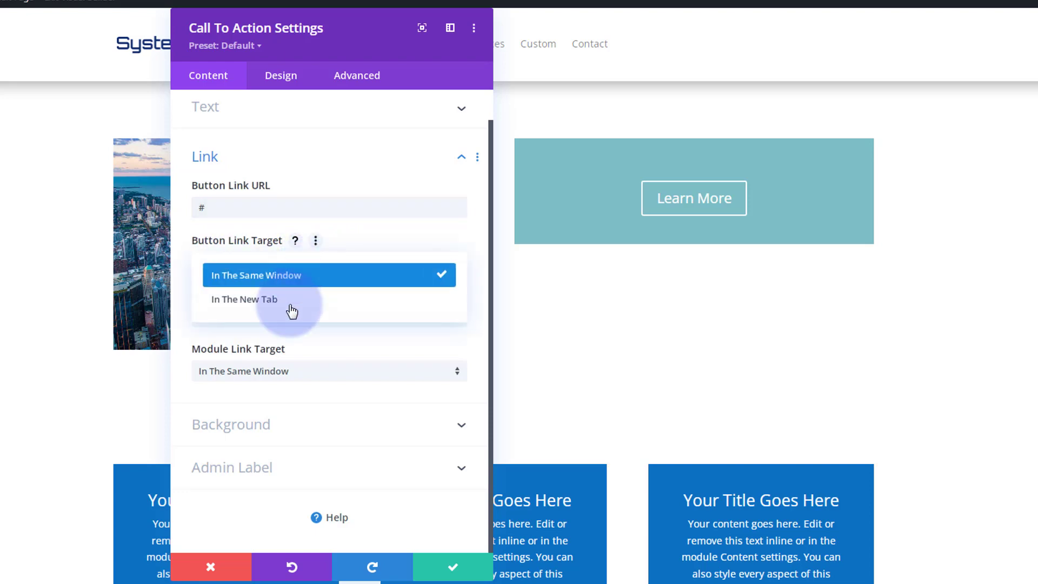
{"action": "left_click", "coordinate": [178, 254]}
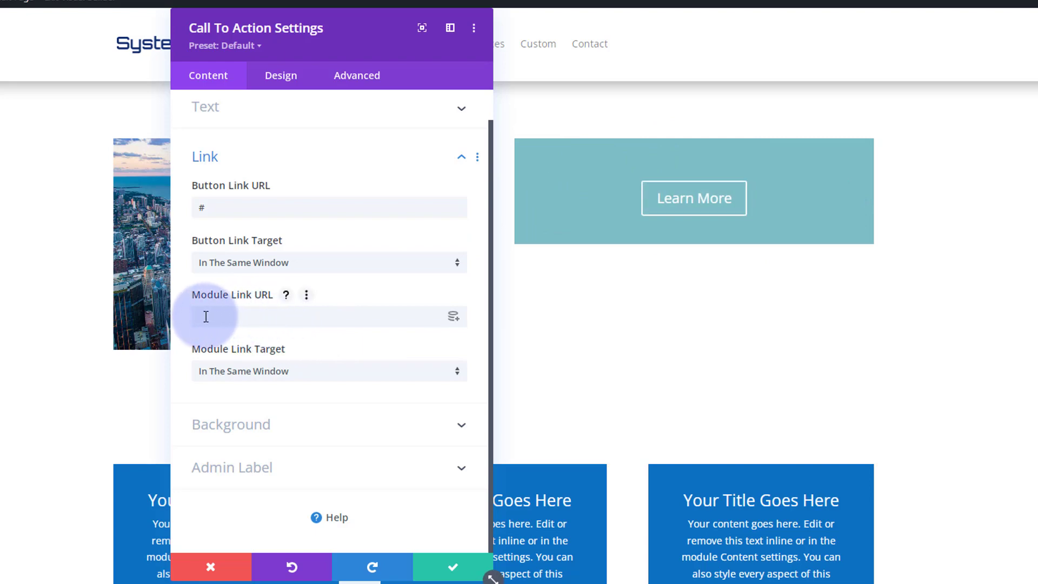
{"action": "left_click", "coordinate": [232, 325]}
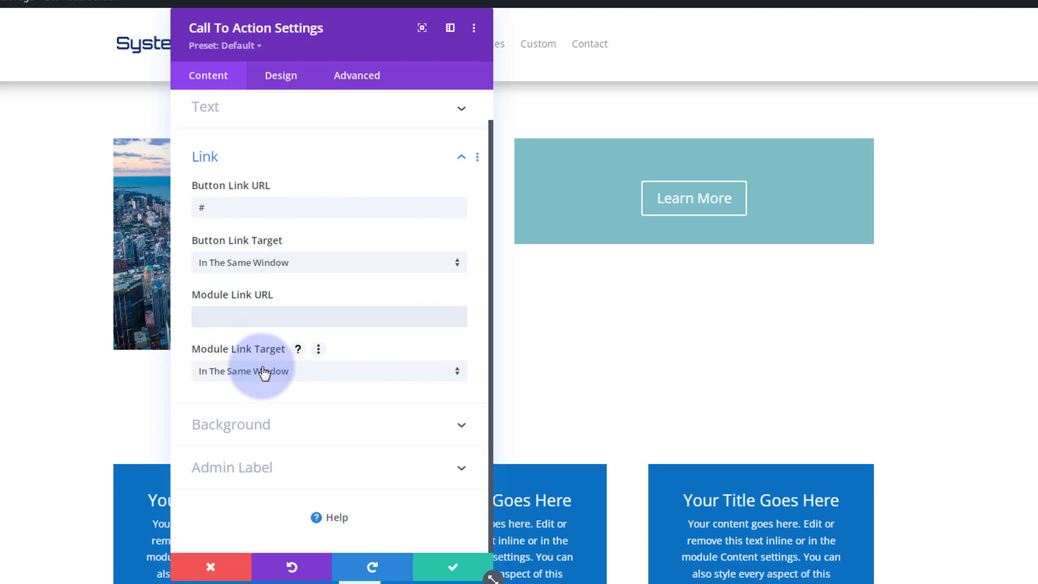
- Set the Call To Action background to black at 0.36 opacity, rgba(0,0,0,0.36), and save the module
{"action": "left_click", "coordinate": [297, 430]}
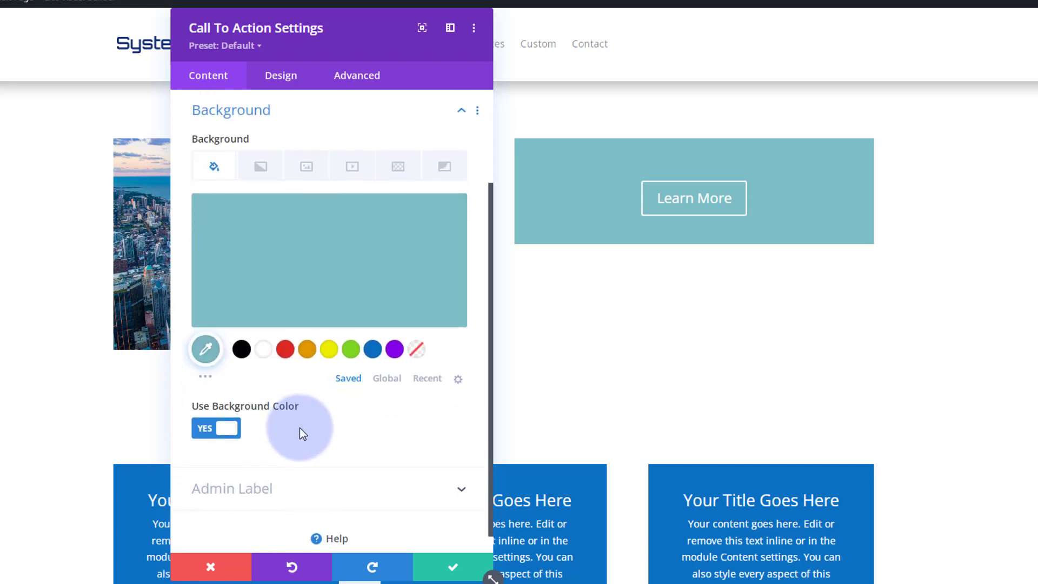
{"action": "left_click", "coordinate": [241, 350]}
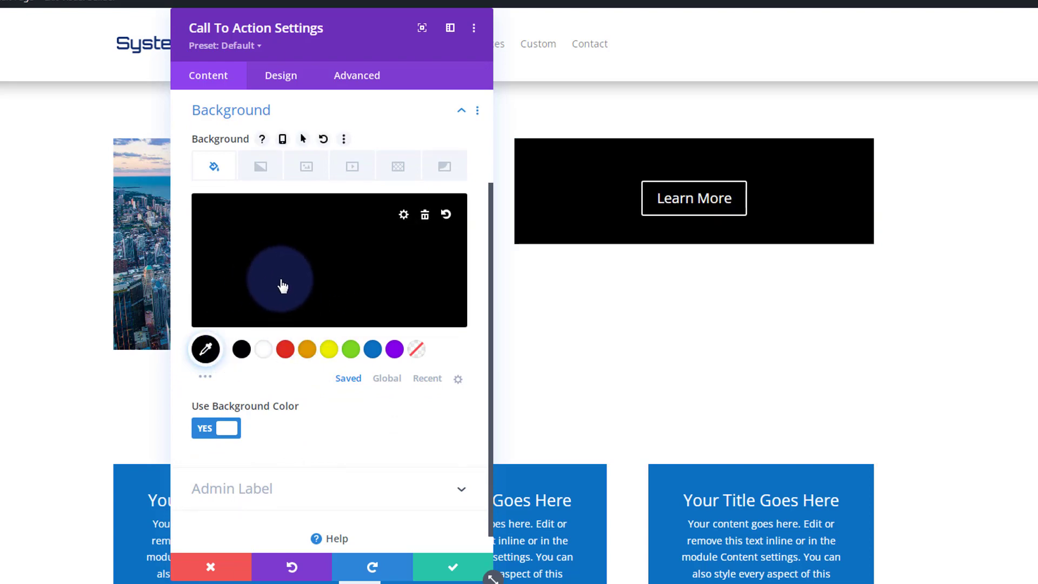
{"action": "left_click", "coordinate": [283, 285]}
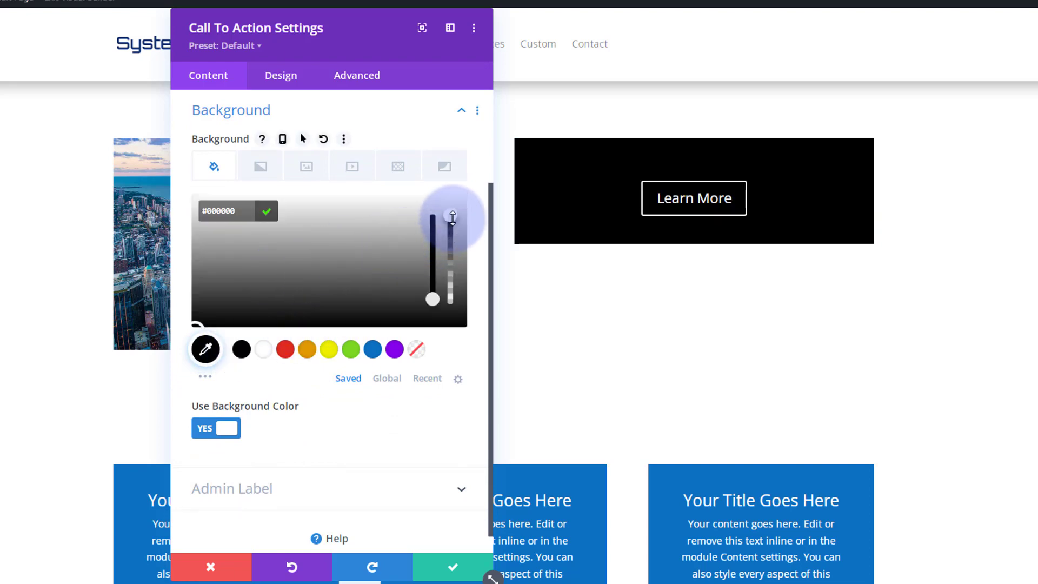
{"action": "left_click_drag", "start_coordinate": [448, 255], "coordinate": [449, 278]}
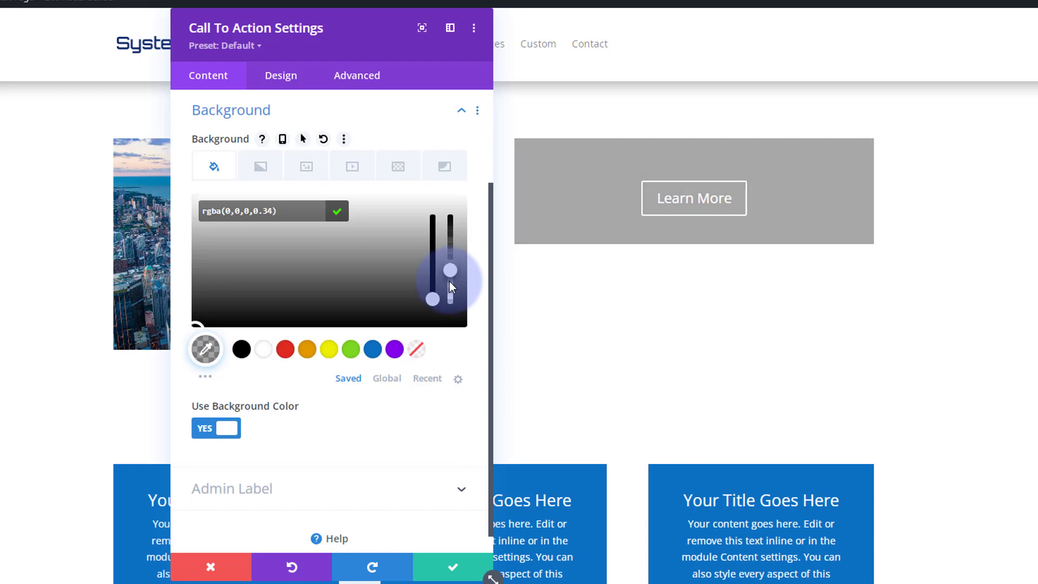
{"action": "left_click_drag", "start_coordinate": [449, 279], "coordinate": [450, 277]}
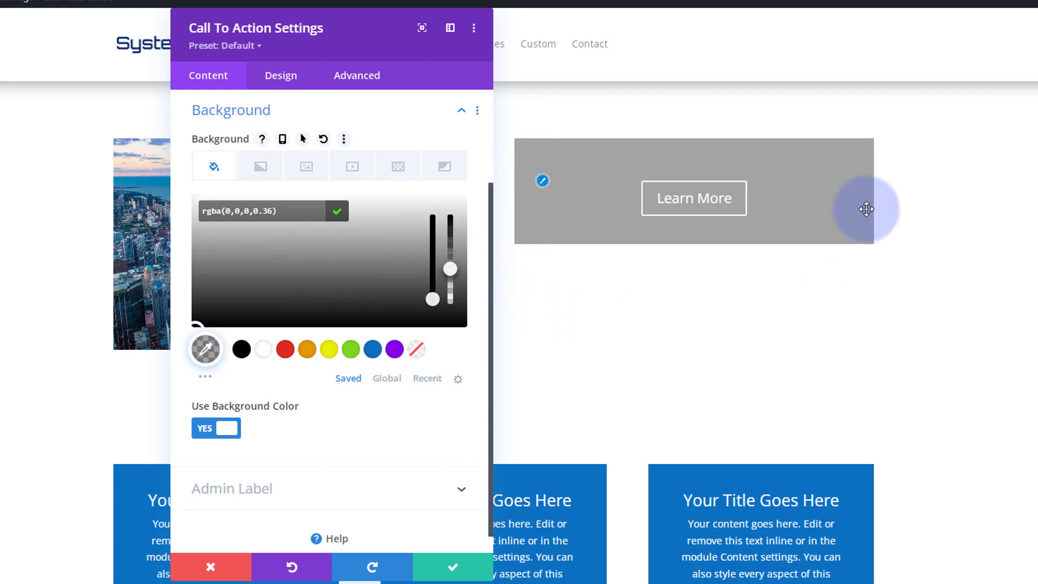
{"action": "left_click", "coordinate": [463, 572]}
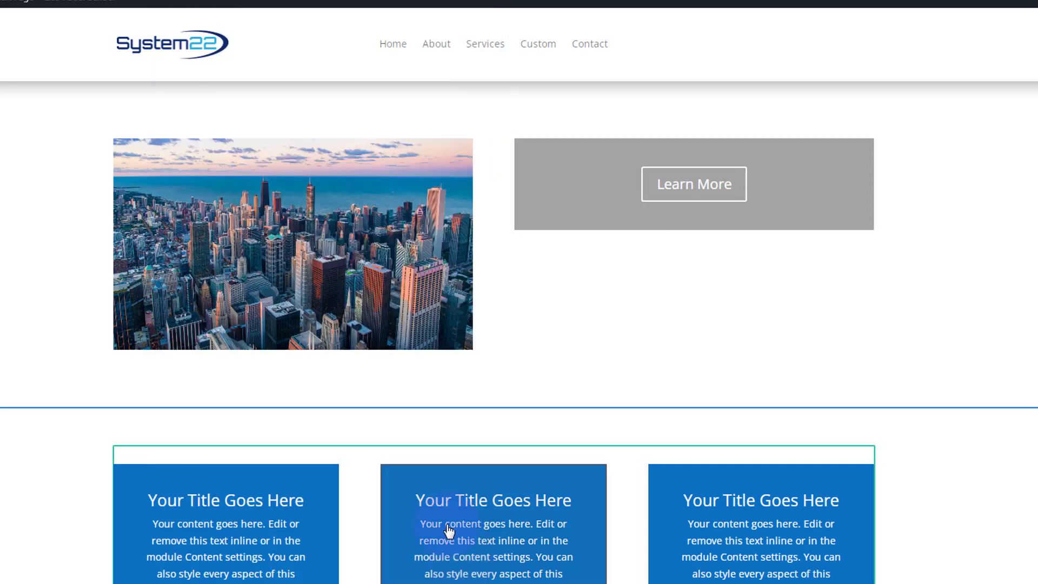
- From Row Settings, open the second column's Background Image options and launch Add Background Image
{"action": "mouse_move", "coordinate": [189, 195]}
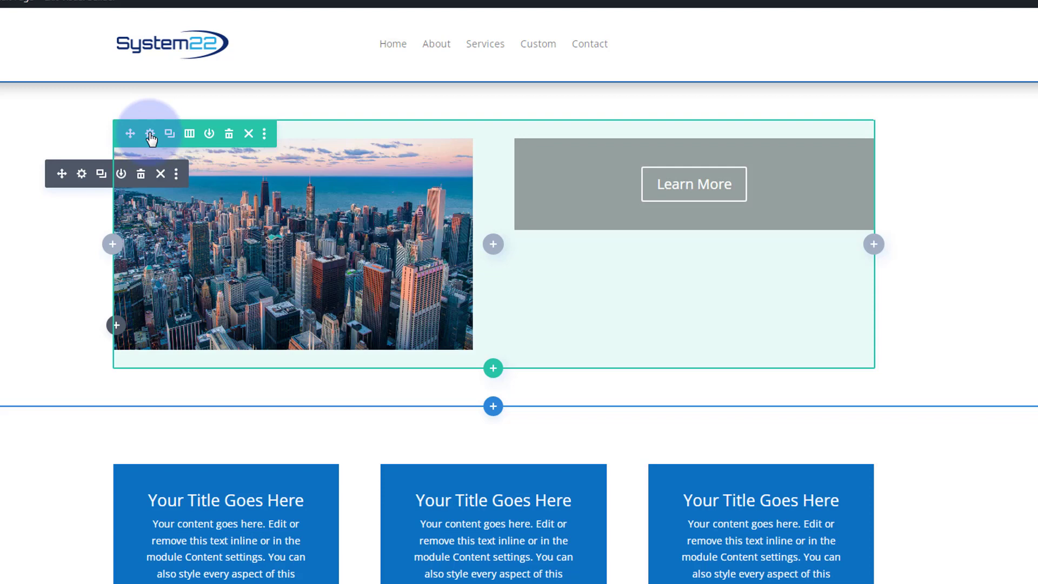
{"action": "left_click", "coordinate": [150, 135]}
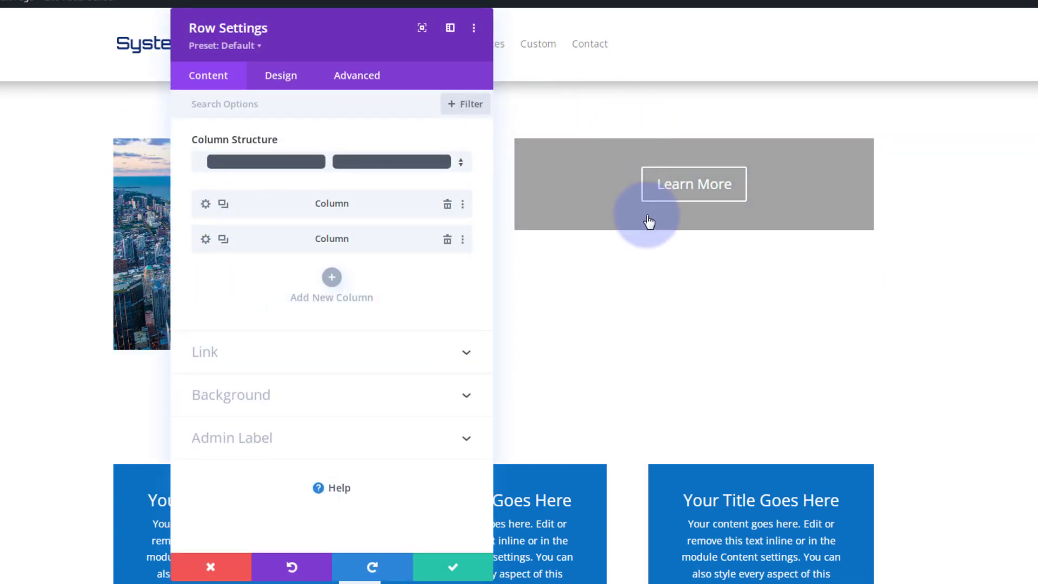
{"action": "left_click", "coordinate": [206, 239]}
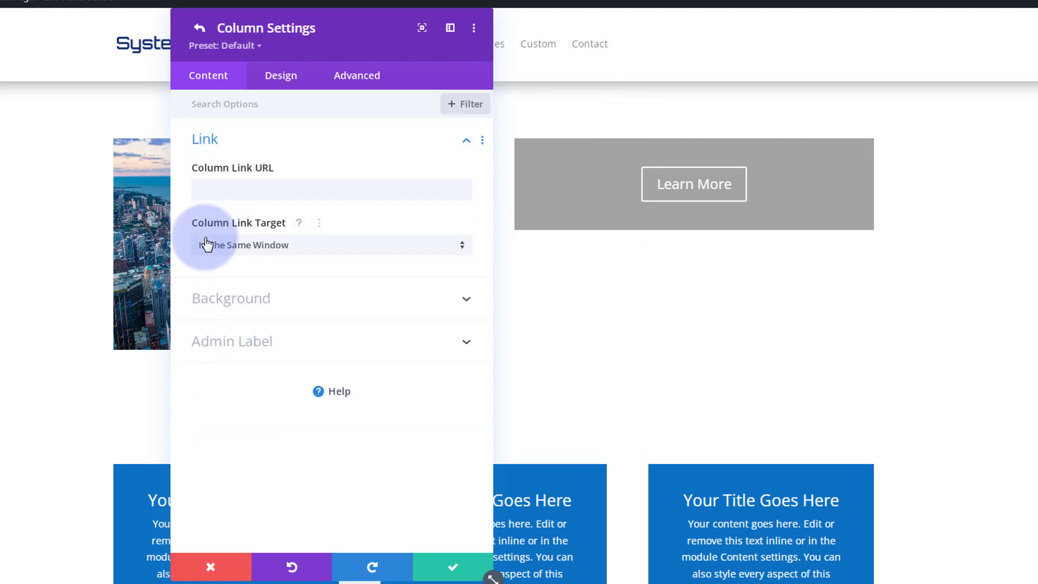
{"action": "left_click", "coordinate": [323, 301]}
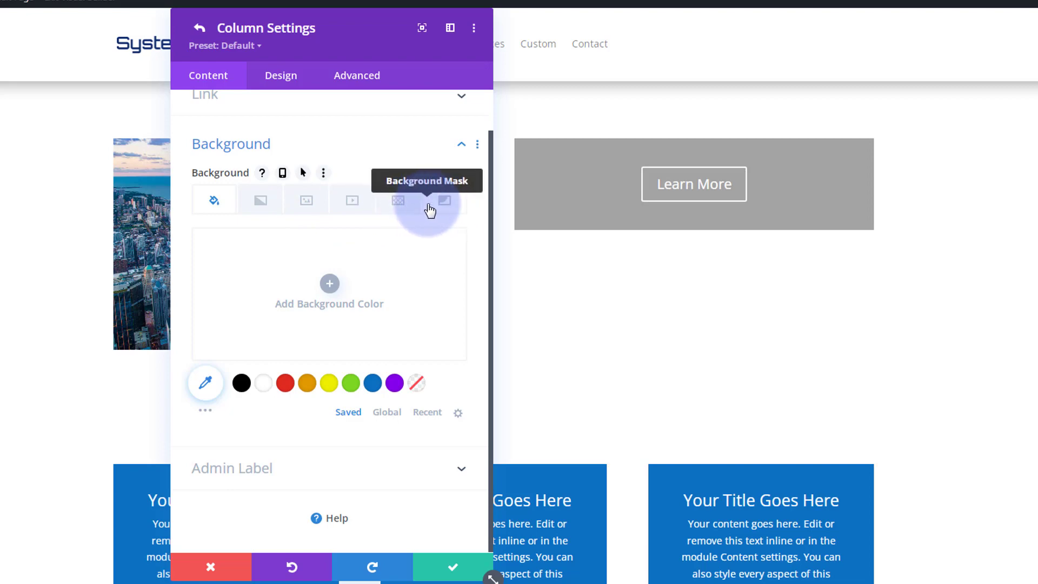
{"action": "left_click", "coordinate": [307, 202]}
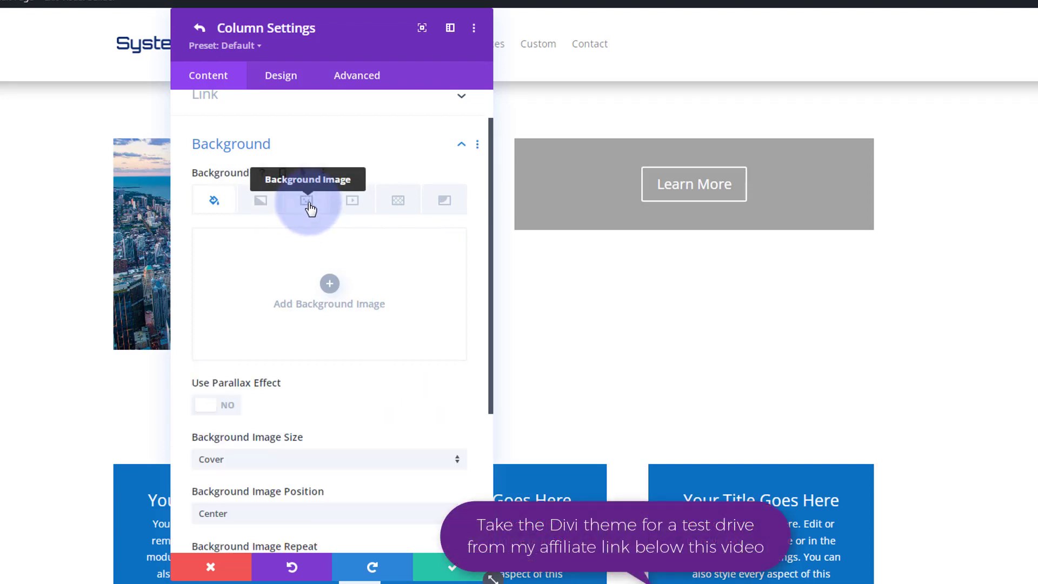
{"action": "left_click", "coordinate": [328, 283]}
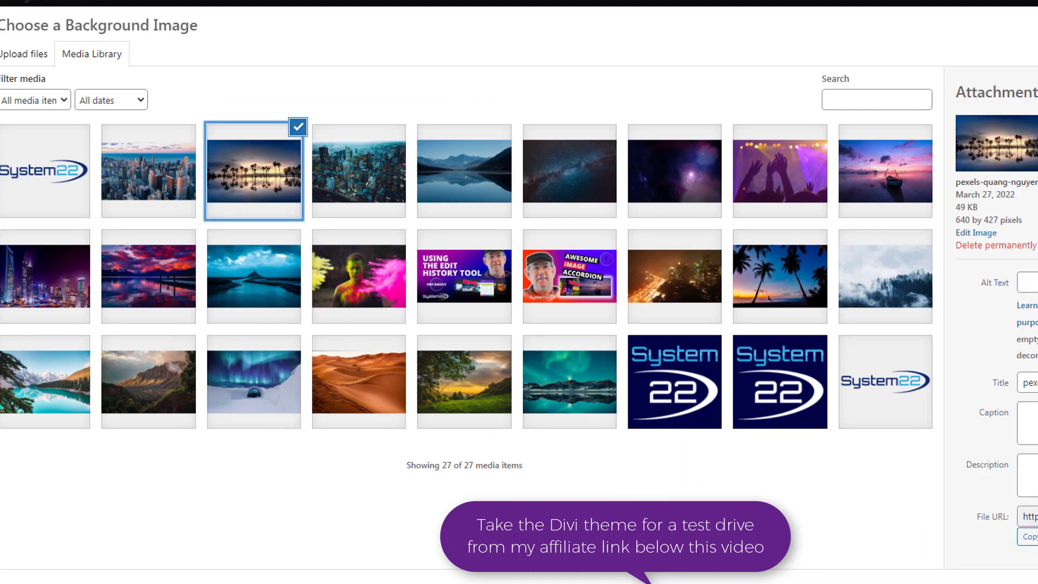
- Insert the palm-tree sunset photo as the right column's background image
{"action": "left_click", "coordinate": [1006, 578]}
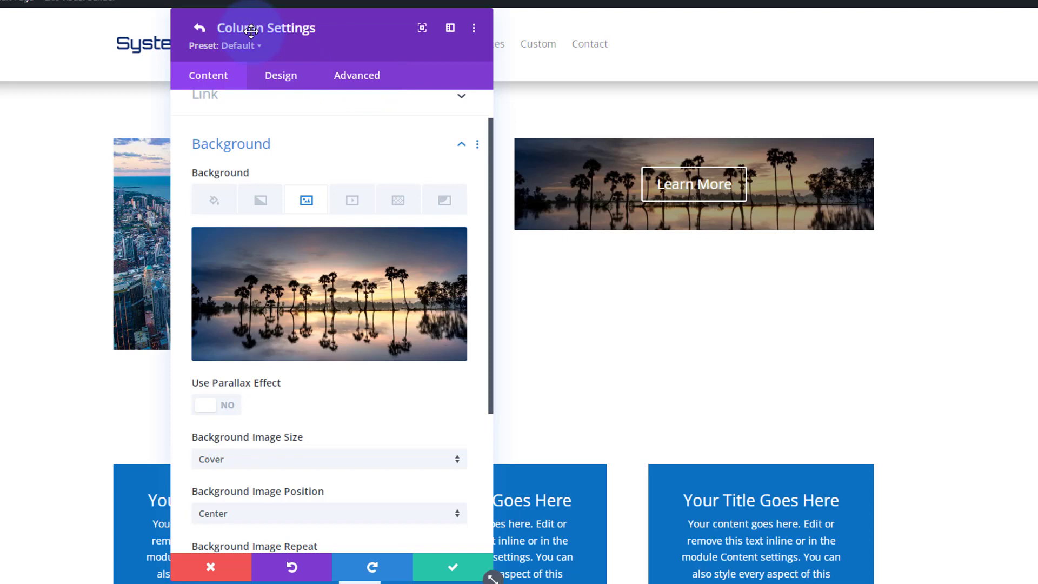
- Set the column's Horizontal and Vertical Overflow to Hidden, then save the column and row settings
{"action": "left_click", "coordinate": [376, 80]}
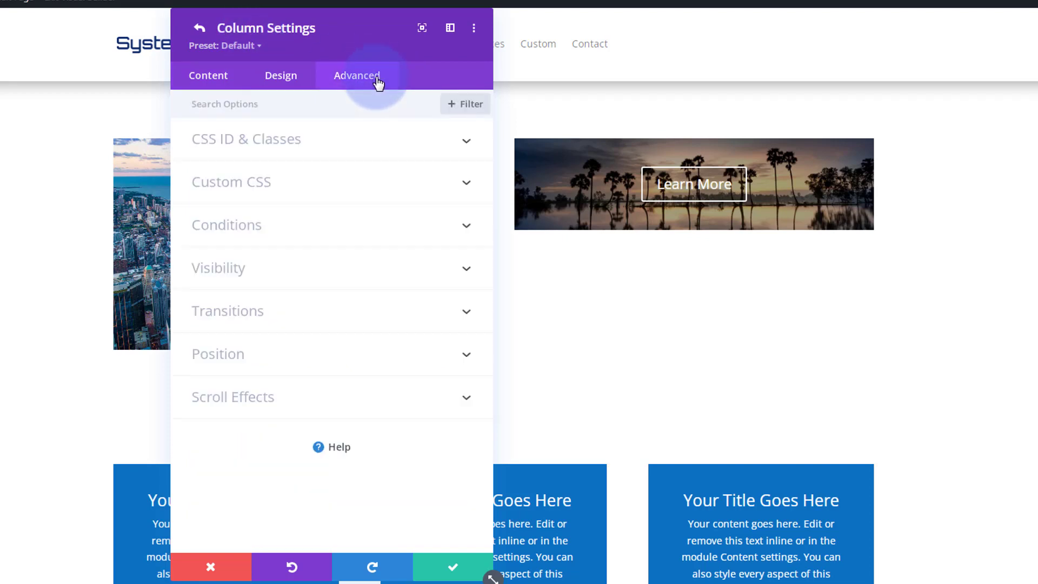
{"action": "left_click", "coordinate": [376, 267]}
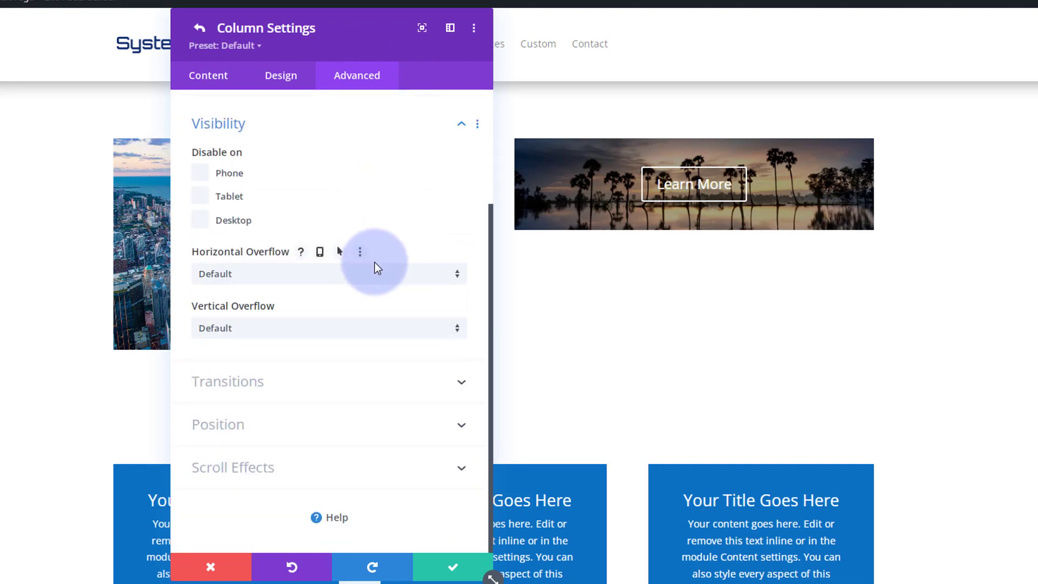
{"action": "left_click", "coordinate": [268, 280]}
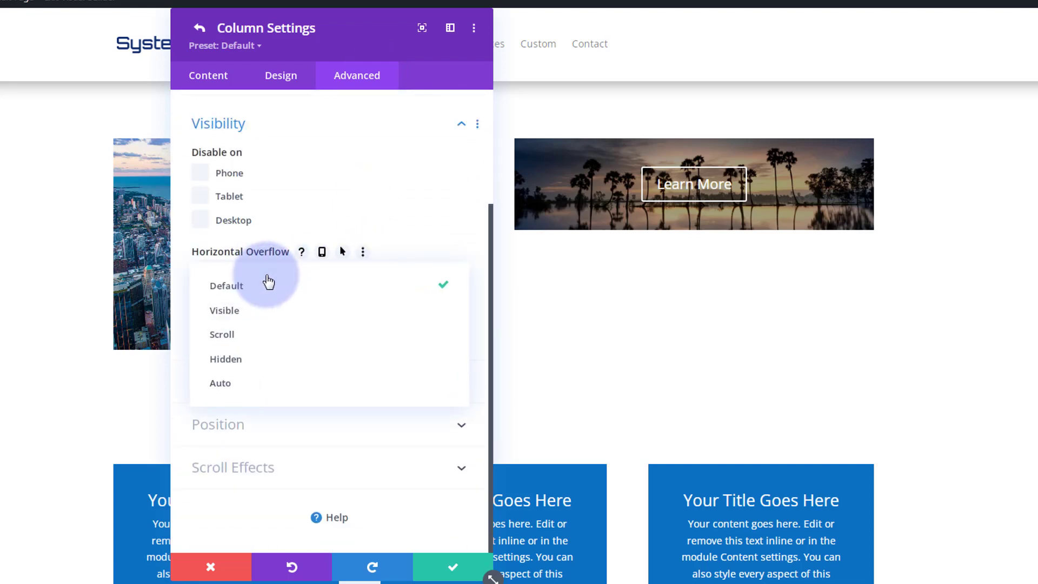
{"action": "left_click", "coordinate": [258, 362]}
{"action": "left_click", "coordinate": [295, 332]}
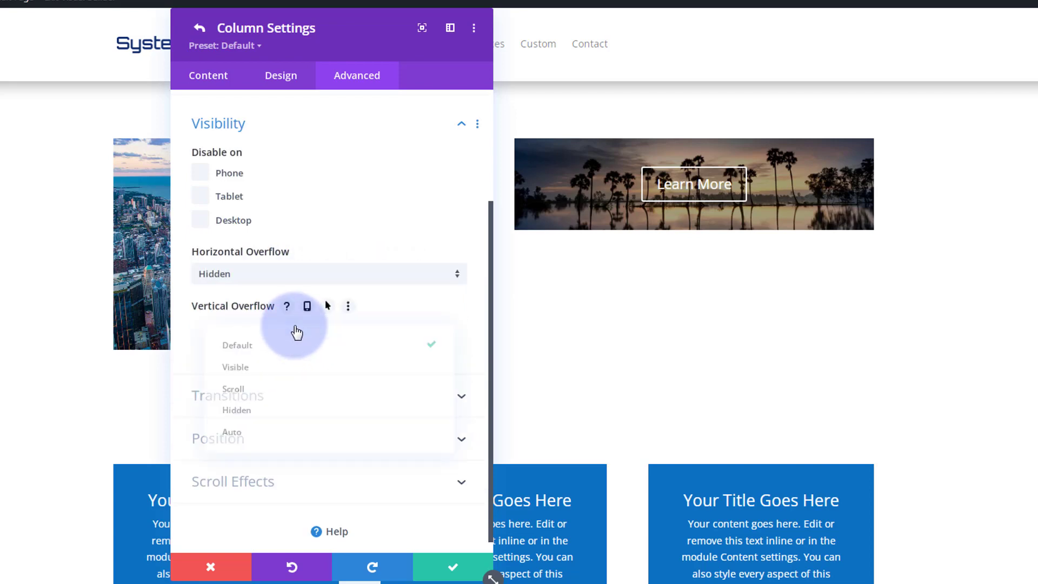
{"action": "left_click", "coordinate": [265, 414]}
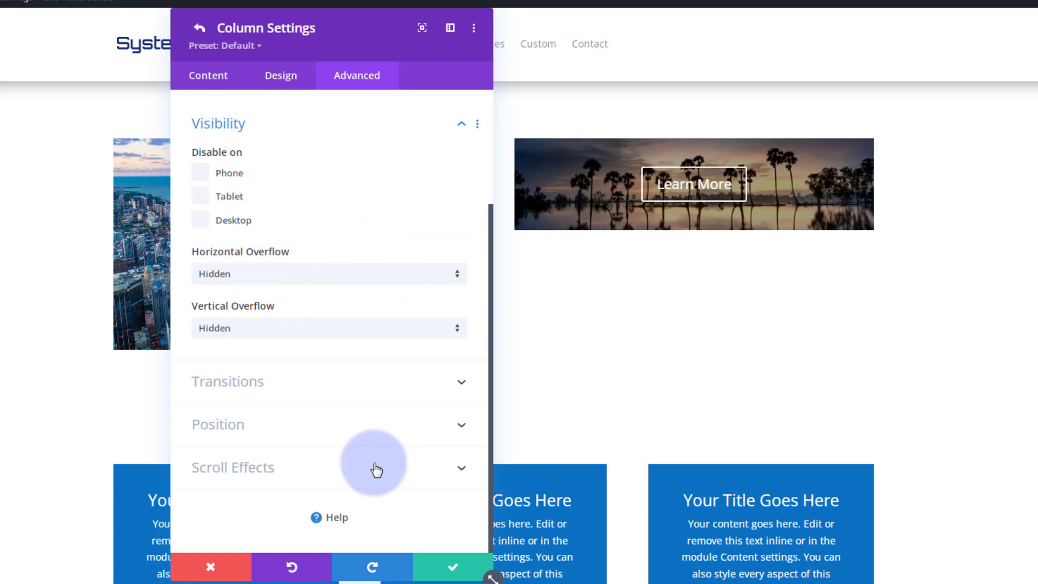
{"action": "left_click", "coordinate": [461, 576]}
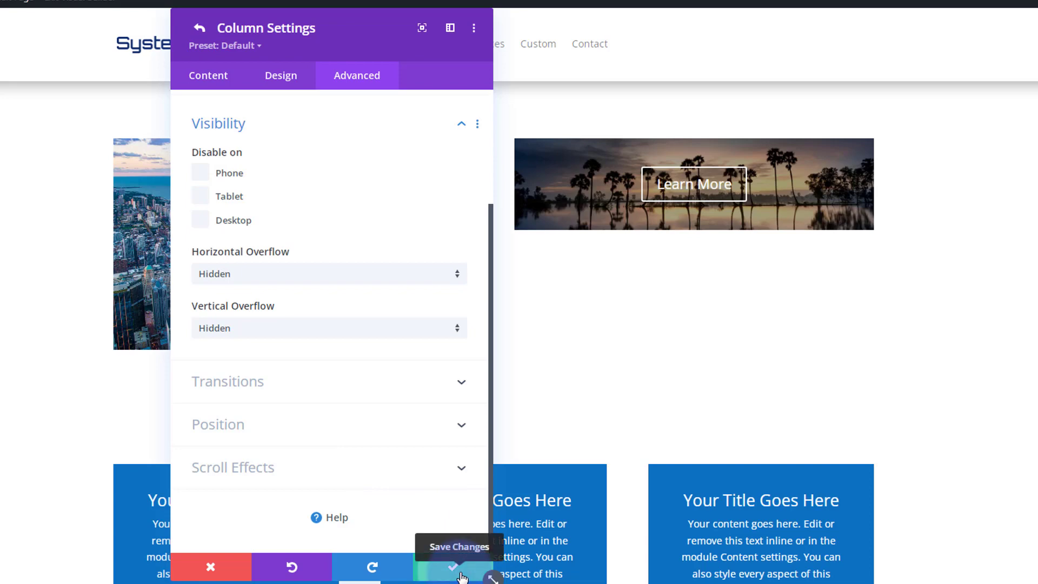
{"action": "left_click", "coordinate": [455, 569]}
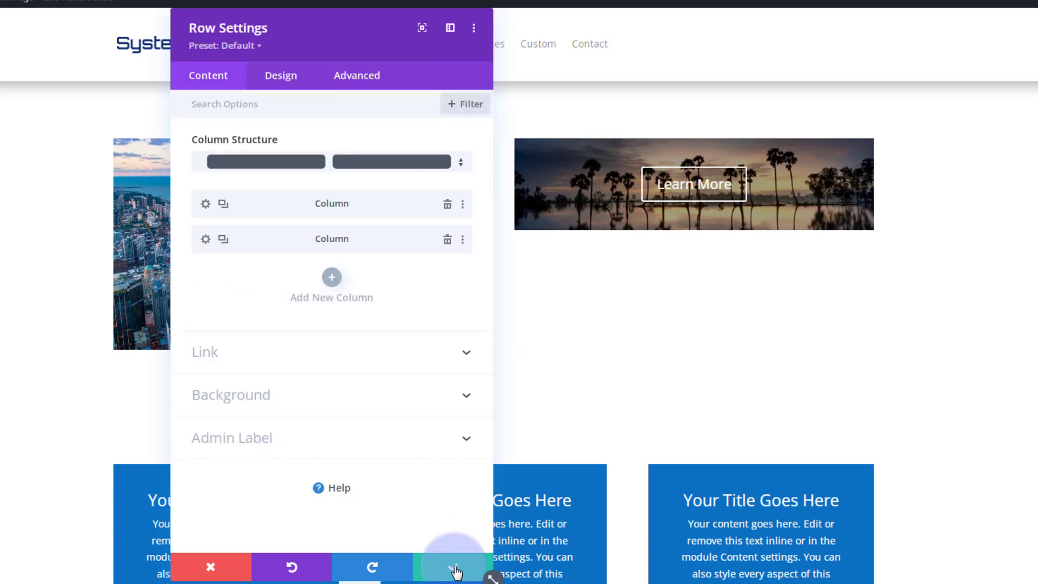
- Open the Call To Action module's settings and move the panel beside the images
{"action": "left_click", "coordinate": [605, 277]}
{"action": "left_click", "coordinate": [601, 206]}
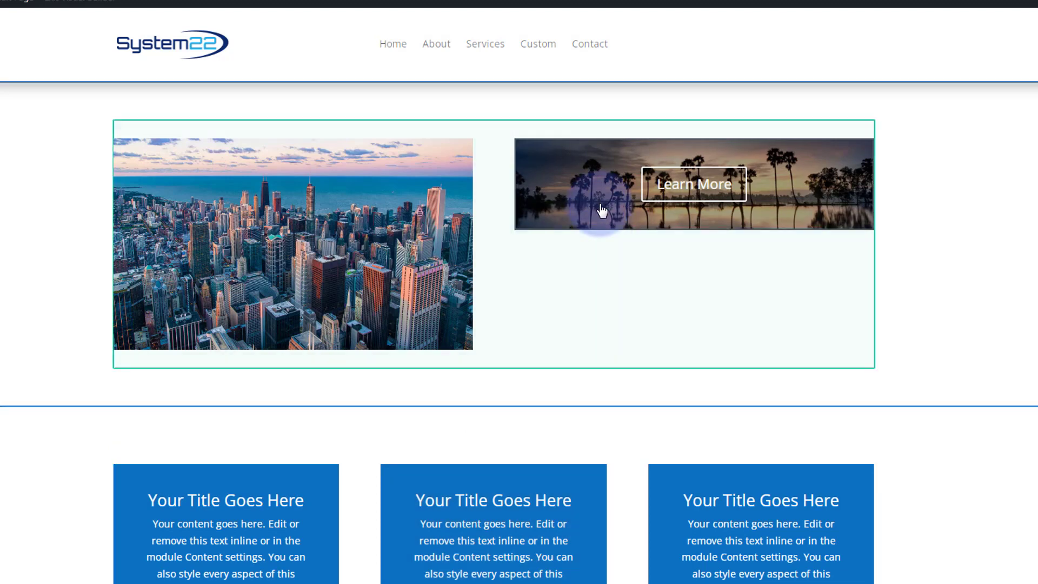
{"action": "mouse_move", "coordinate": [604, 202]}
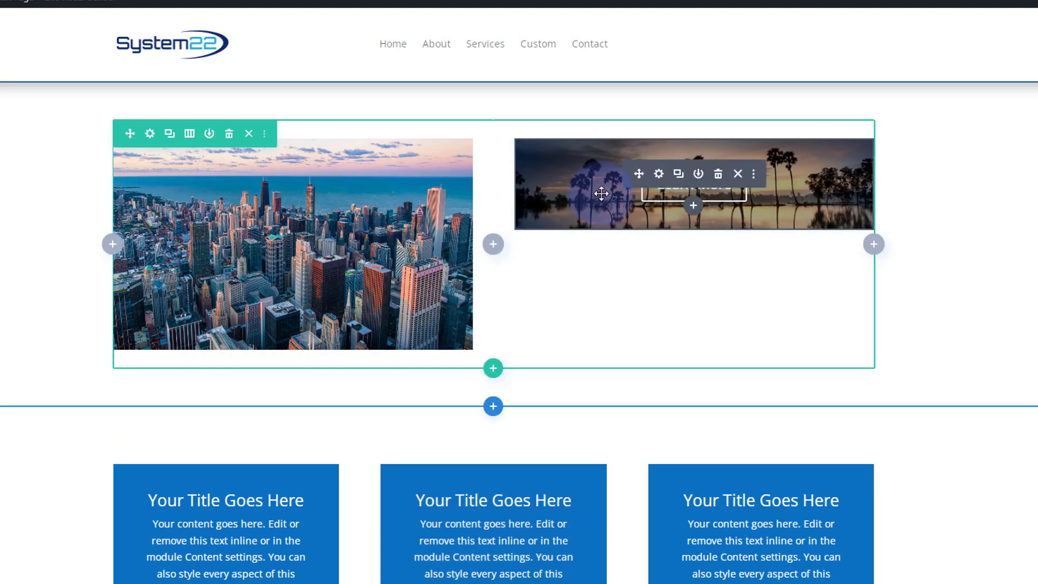
{"action": "left_click", "coordinate": [659, 175]}
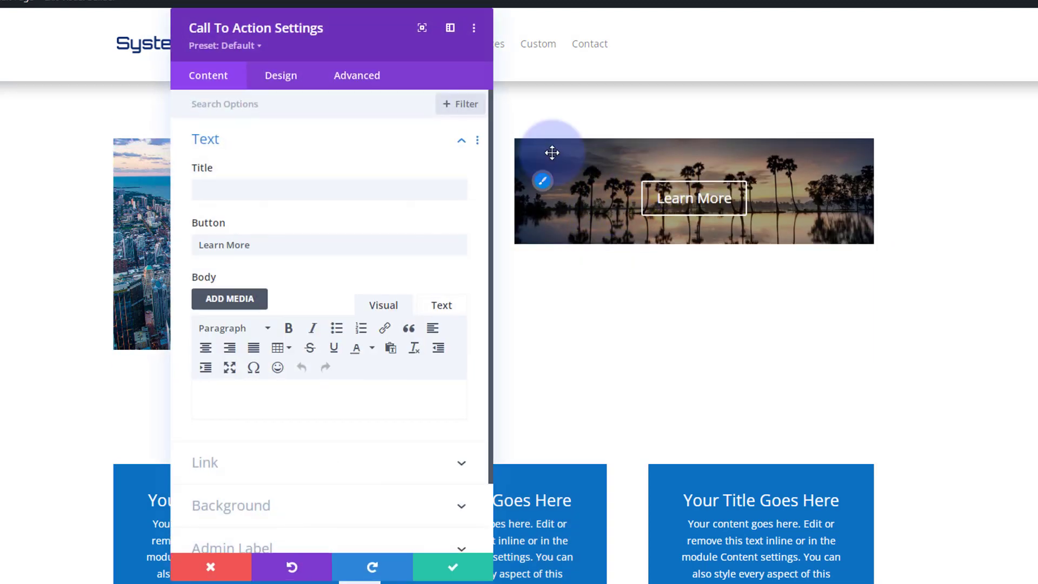
{"action": "left_click_drag", "start_coordinate": [370, 27], "coordinate": [1012, 196]}
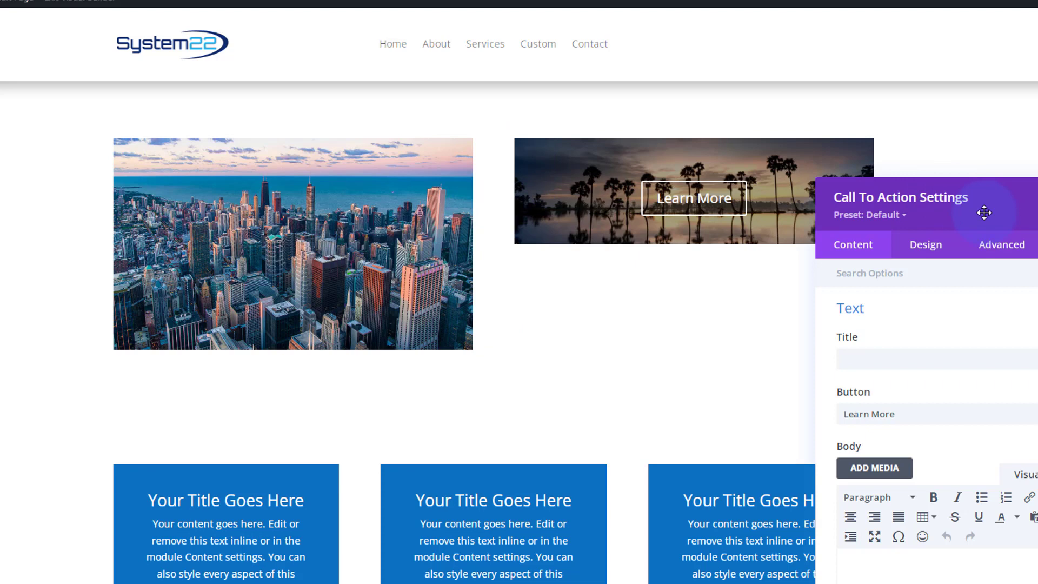
{"action": "left_click_drag", "start_coordinate": [984, 211], "coordinate": [341, 97]}
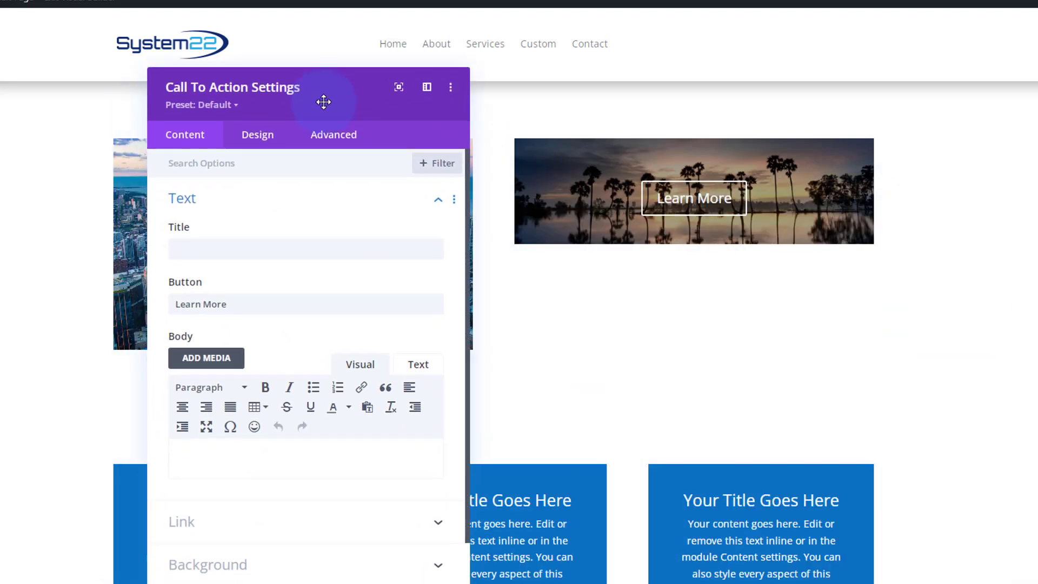
- Set the module's Height to 300px under Design > Sizing
{"action": "left_click", "coordinate": [261, 141]}
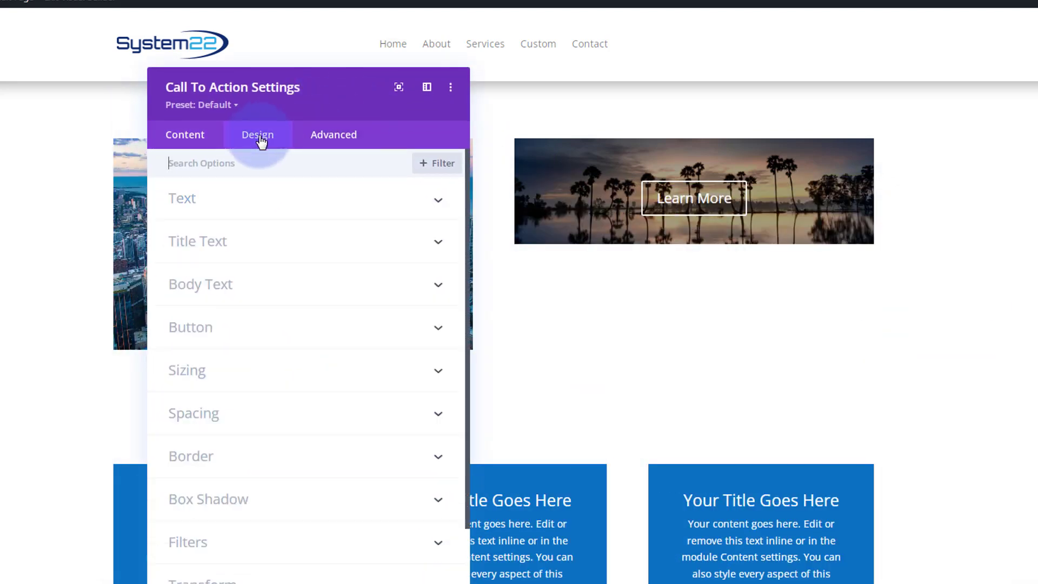
{"action": "left_click", "coordinate": [257, 373]}
{"action": "scroll", "coordinate": [258, 378], "scroll_direction": "down", "scroll_amount": 3}
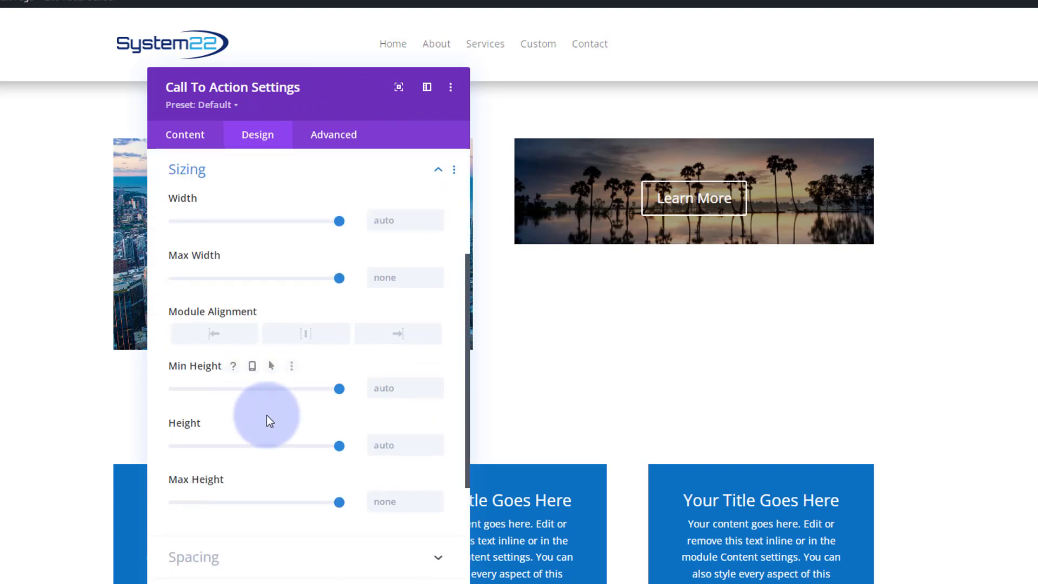
{"action": "left_click", "coordinate": [381, 443]}
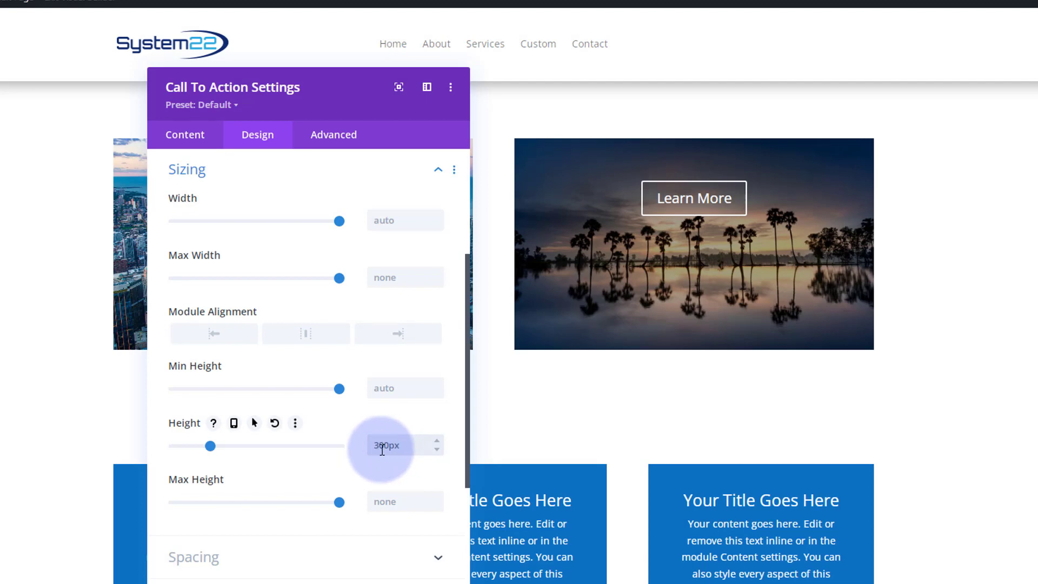
{"action": "double_click", "coordinate": [384, 445]}
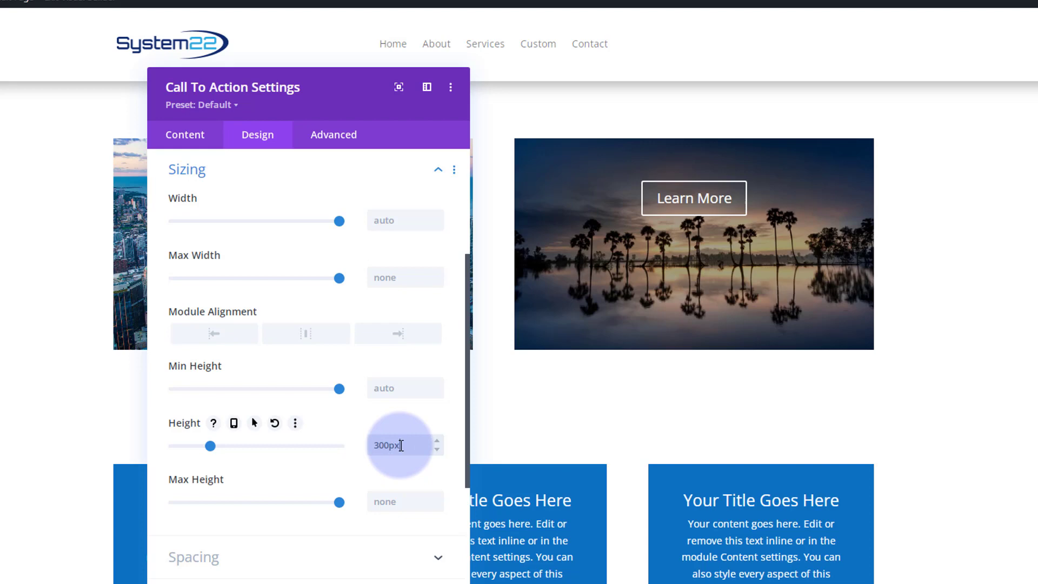
{"action": "left_click_drag", "start_coordinate": [400, 445], "coordinate": [391, 444]}
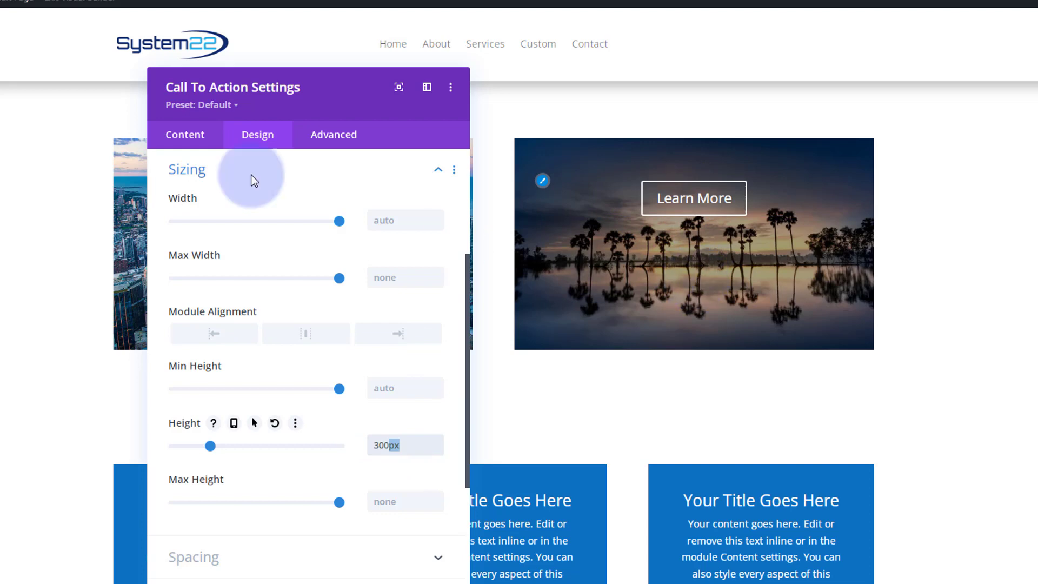
- Give the Call To Action a Padding Top of 120px in the Spacing section
{"action": "left_click", "coordinate": [227, 179]}
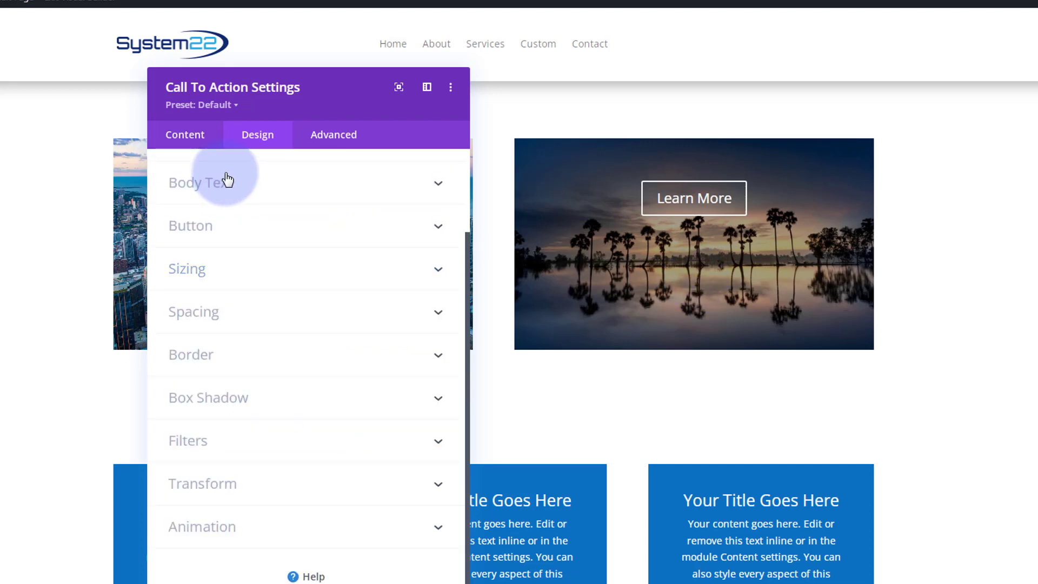
{"action": "left_click", "coordinate": [253, 318]}
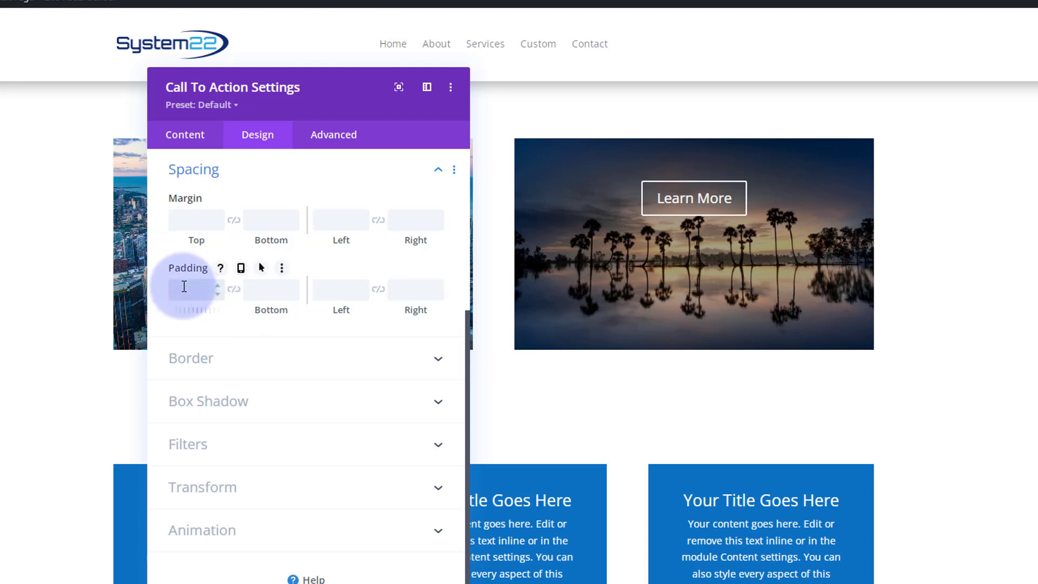
{"action": "type", "text": "120"}
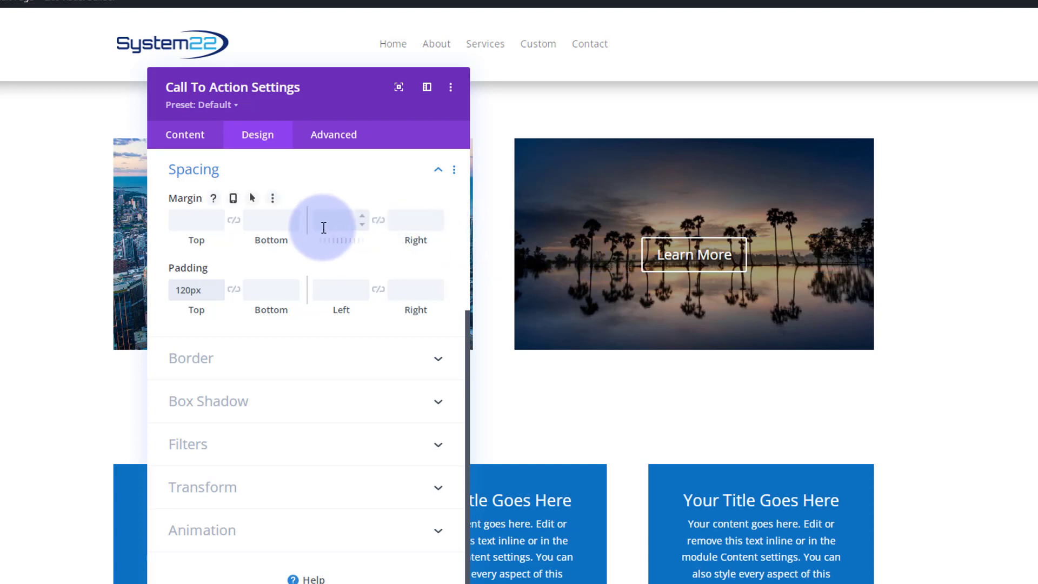
- Set the Call To Action's Margin Left to -500px and Padding Right to 500px
{"action": "mouse_move", "coordinate": [351, 228]}
{"action": "left_mouse_down"}
{"action": "mouse_move", "coordinate": [361, 223]}
{"action": "mouse_move", "coordinate": [327, 220]}
{"action": "mouse_move", "coordinate": [345, 215]}
{"action": "left_mouse_up"}
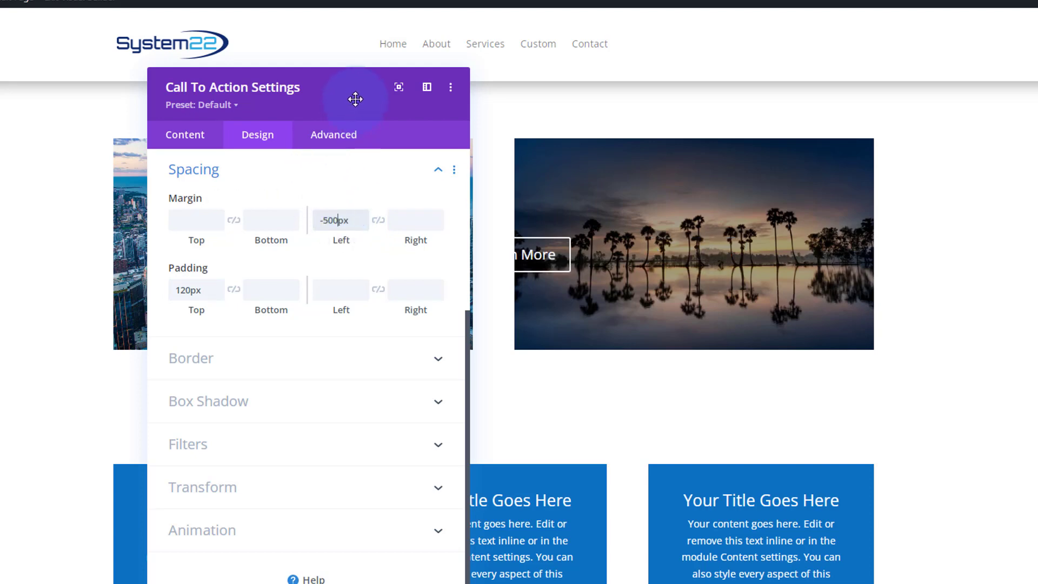
{"action": "left_click_drag", "start_coordinate": [356, 98], "coordinate": [346, 75]}
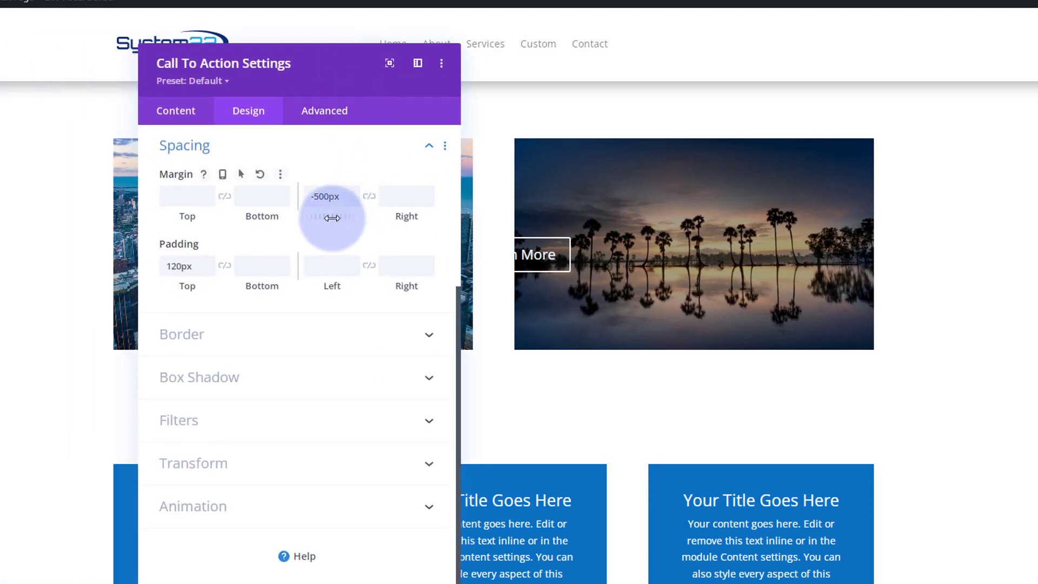
{"action": "left_click", "coordinate": [337, 202]}
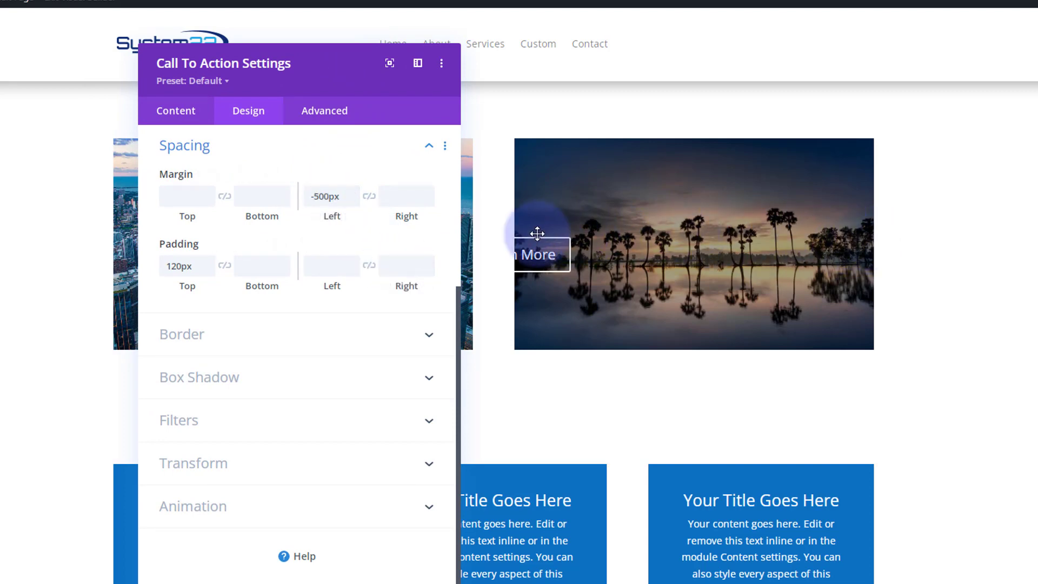
{"action": "left_click", "coordinate": [402, 264]}
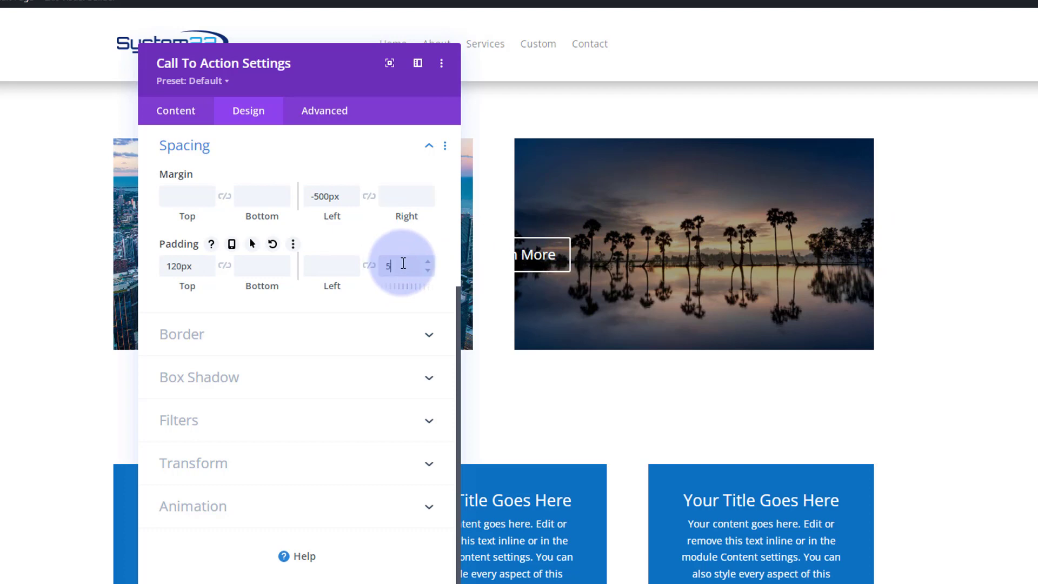
{"action": "type", "text": "500px"}
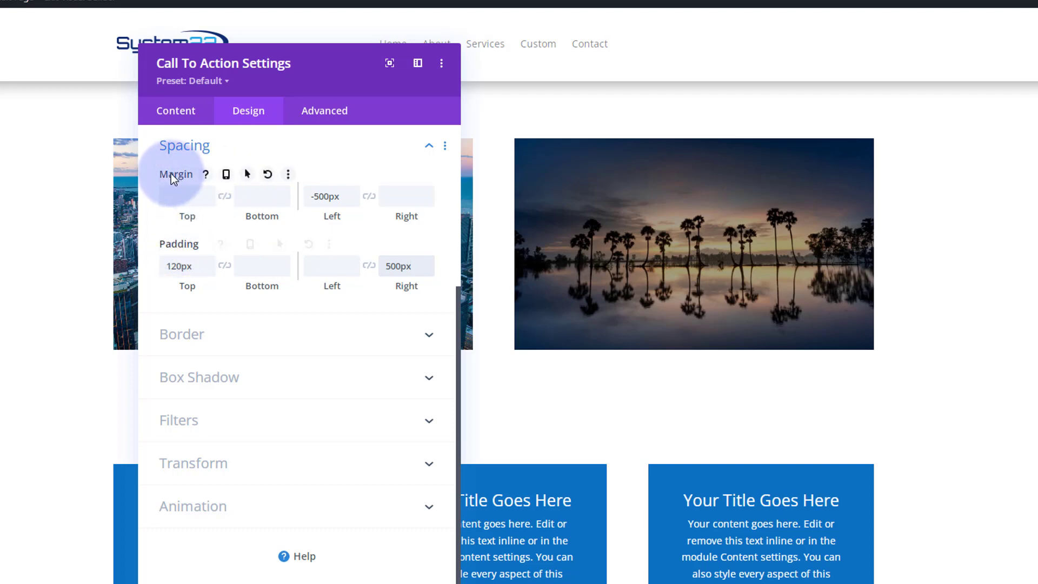
- Enable hover margin values and set the hover left margin to 0px
{"action": "left_click", "coordinate": [247, 176]}
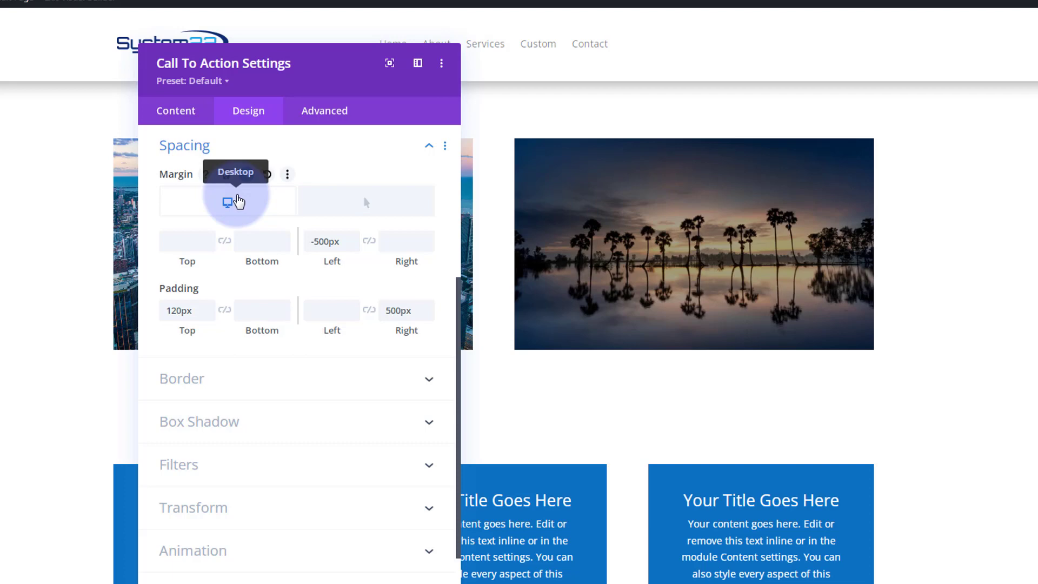
{"action": "left_click", "coordinate": [319, 231]}
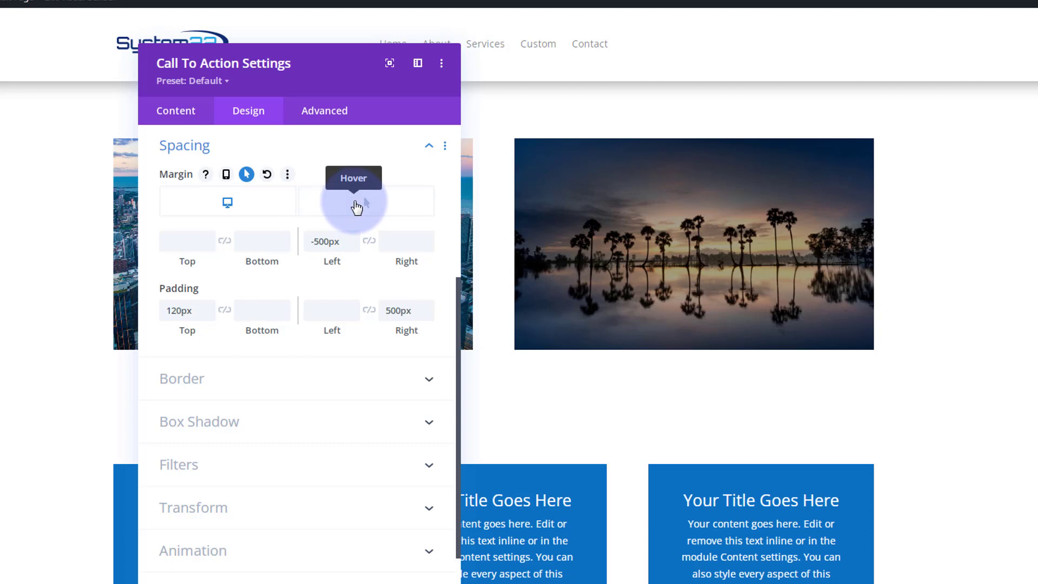
{"action": "left_click", "coordinate": [356, 207]}
{"action": "left_click", "coordinate": [322, 241]}
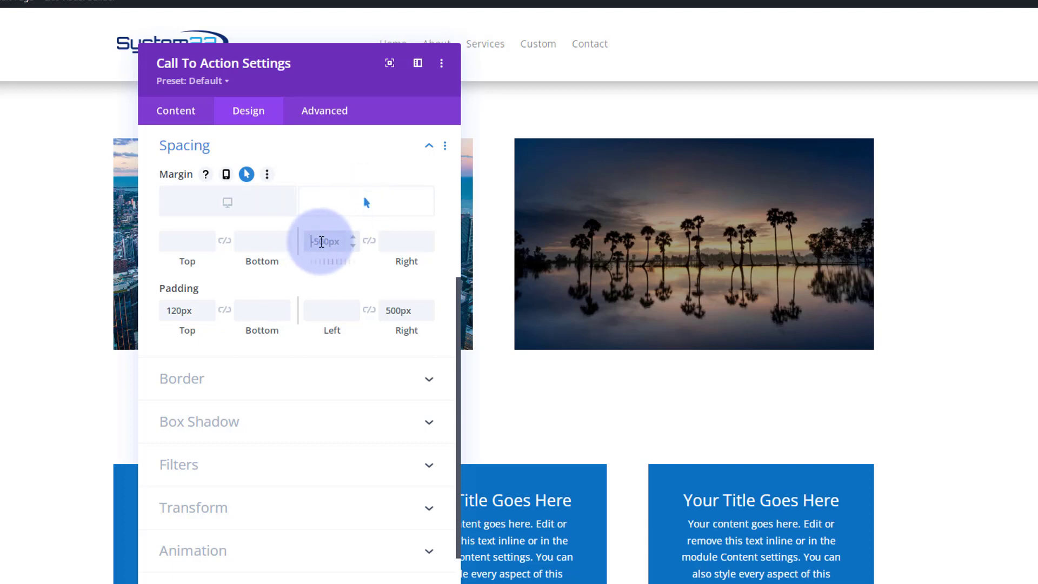
{"action": "type", "text": "0px"}
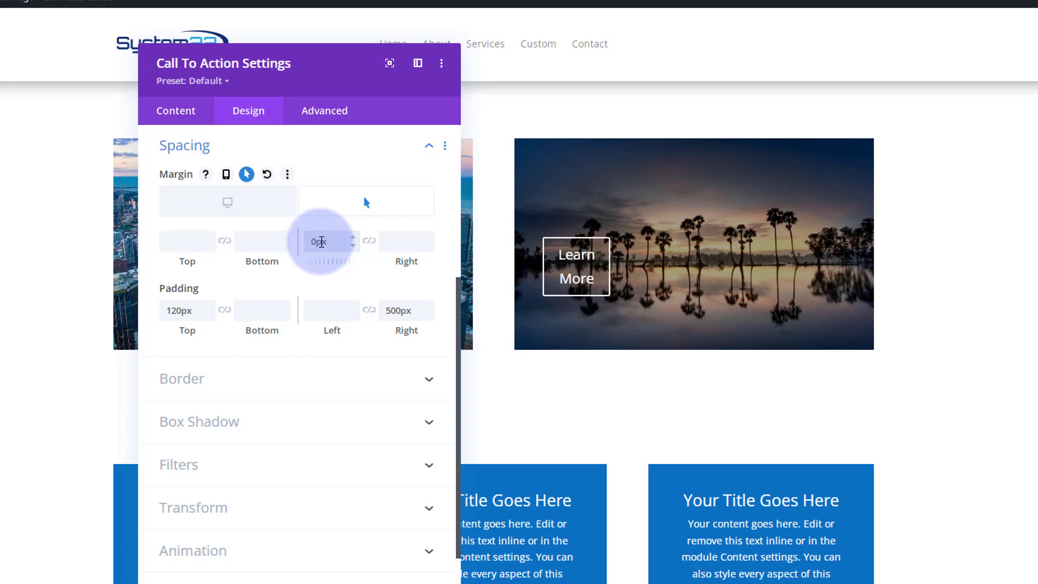
- Enable hover padding values and set the hover right padding to 50px
{"action": "left_click", "coordinate": [414, 309]}
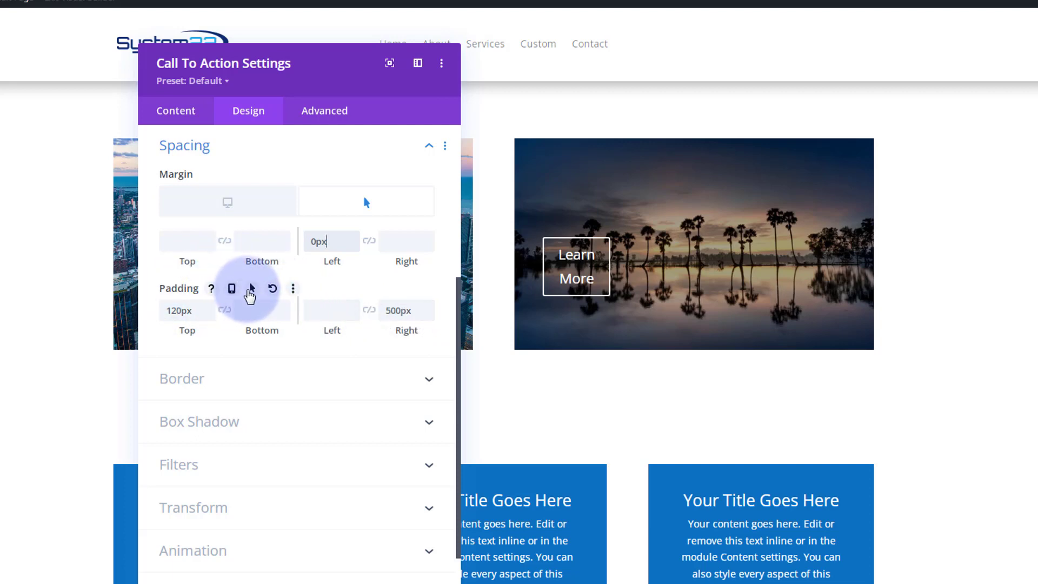
{"action": "left_click", "coordinate": [253, 288]}
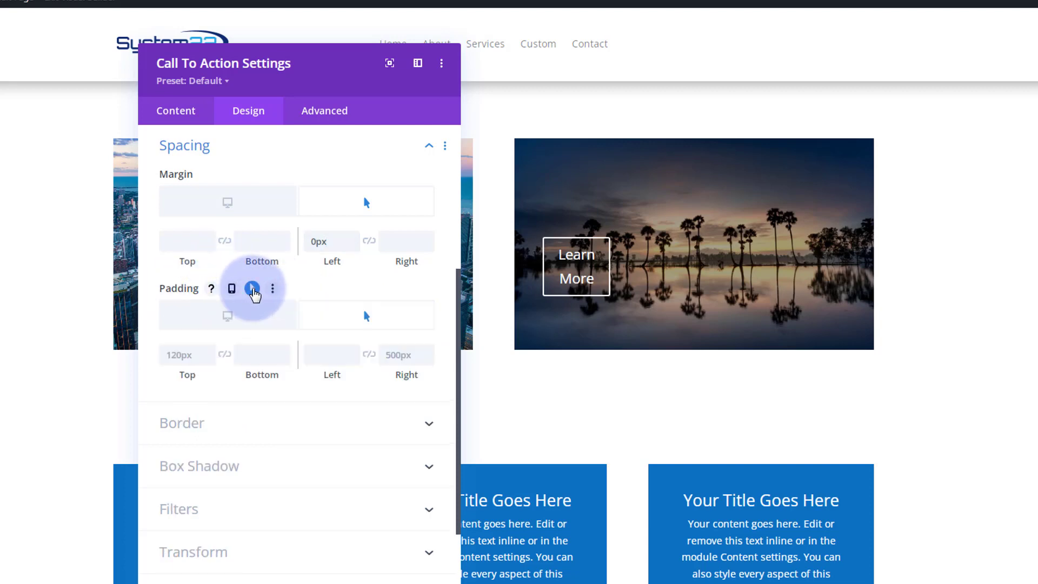
{"action": "left_click", "coordinate": [395, 354]}
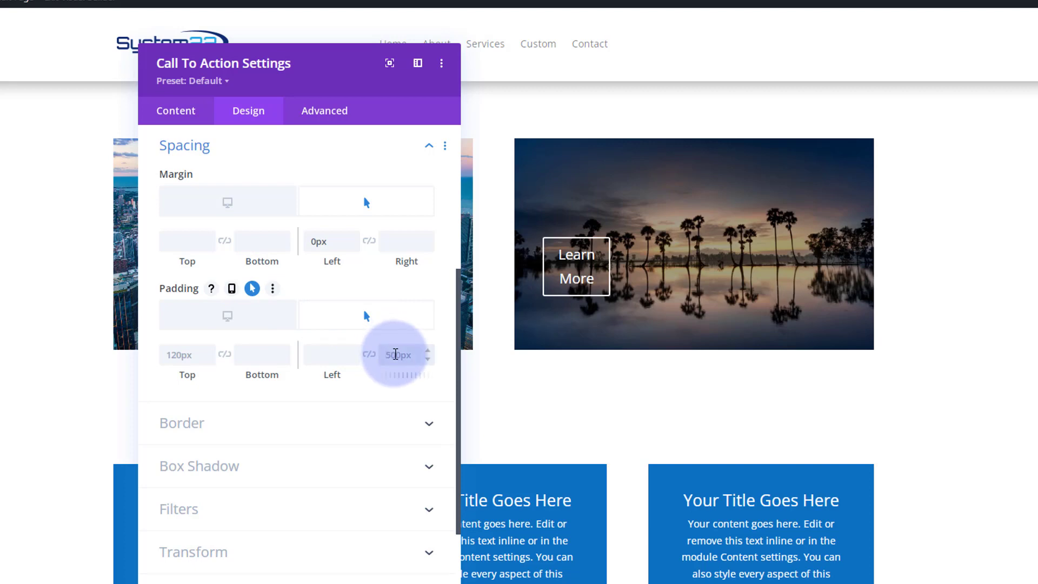
{"action": "type", "text": "0"}
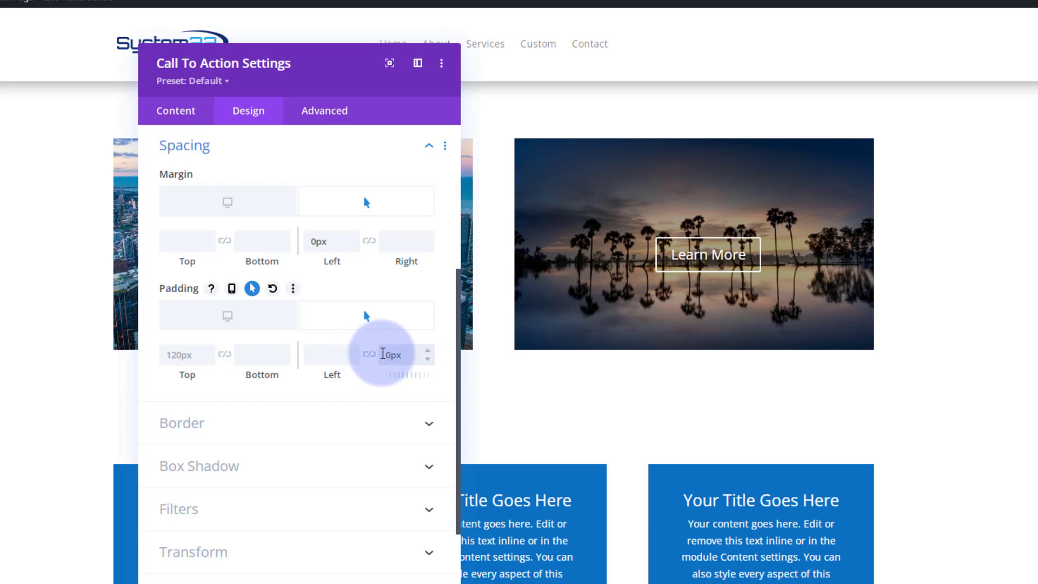
{"action": "type", "text": "5"}
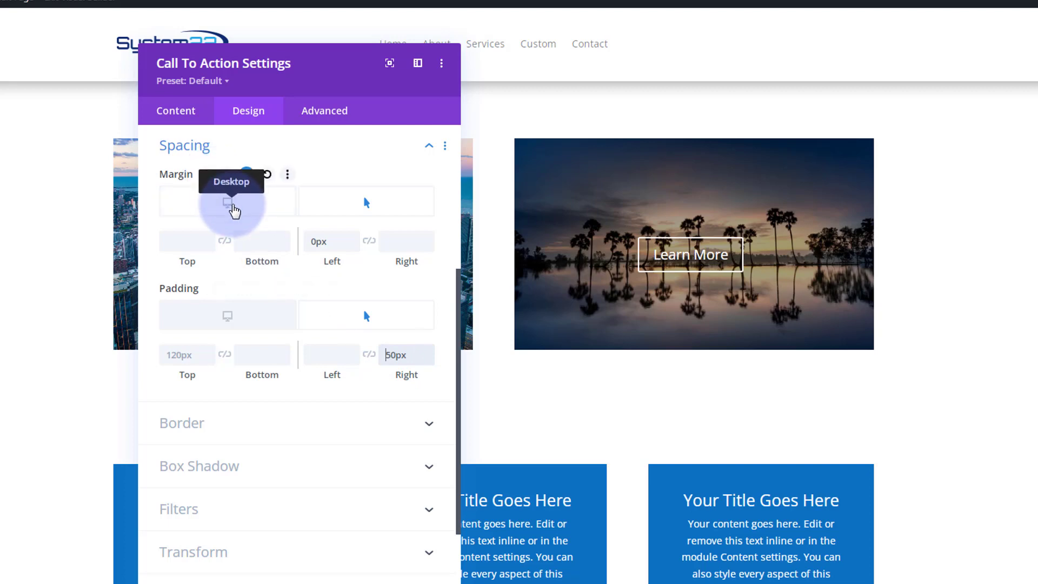
{"action": "left_click", "coordinate": [233, 206]}
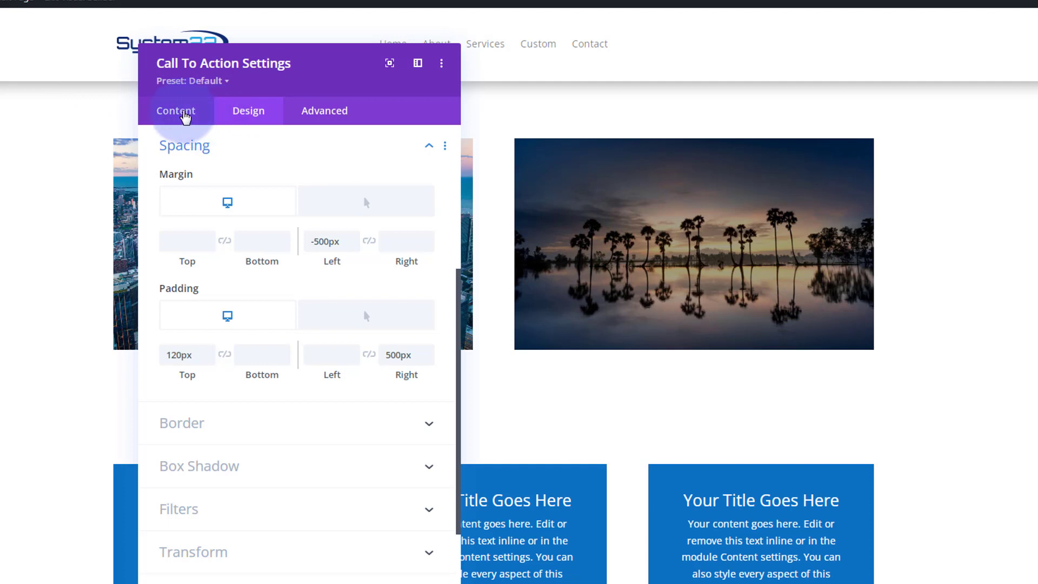
- In the Content background settings, enable a hover colour and keep the normal background transparent
{"action": "left_click", "coordinate": [184, 117]}
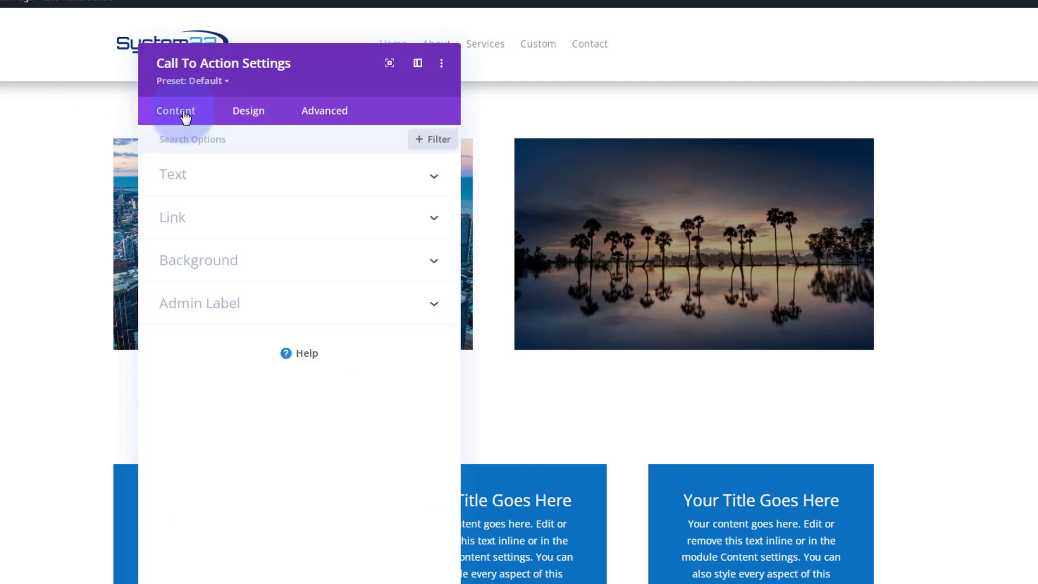
{"action": "left_click", "coordinate": [243, 257]}
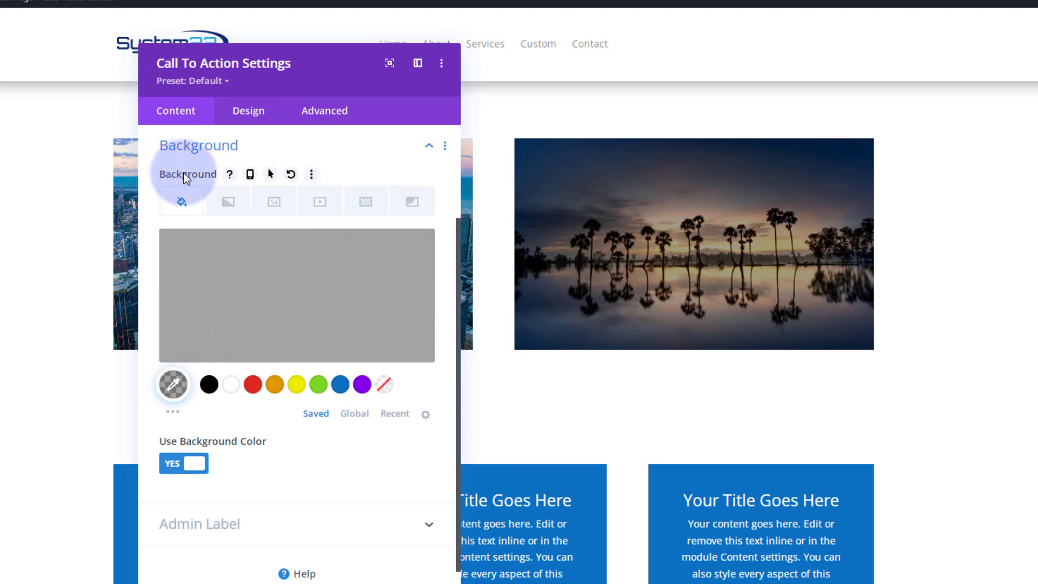
{"action": "left_click", "coordinate": [271, 175]}
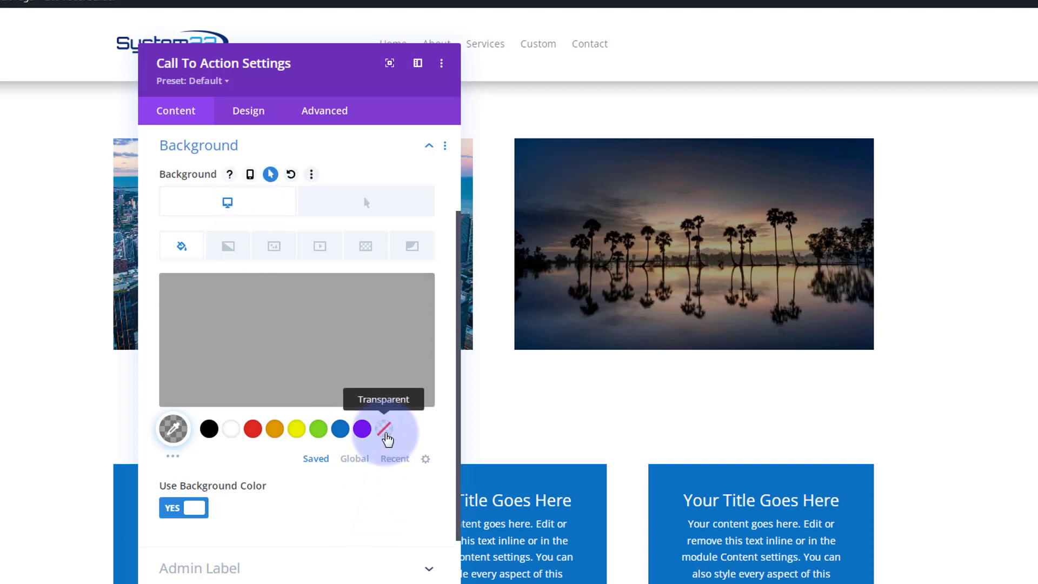
{"action": "left_click", "coordinate": [385, 434]}
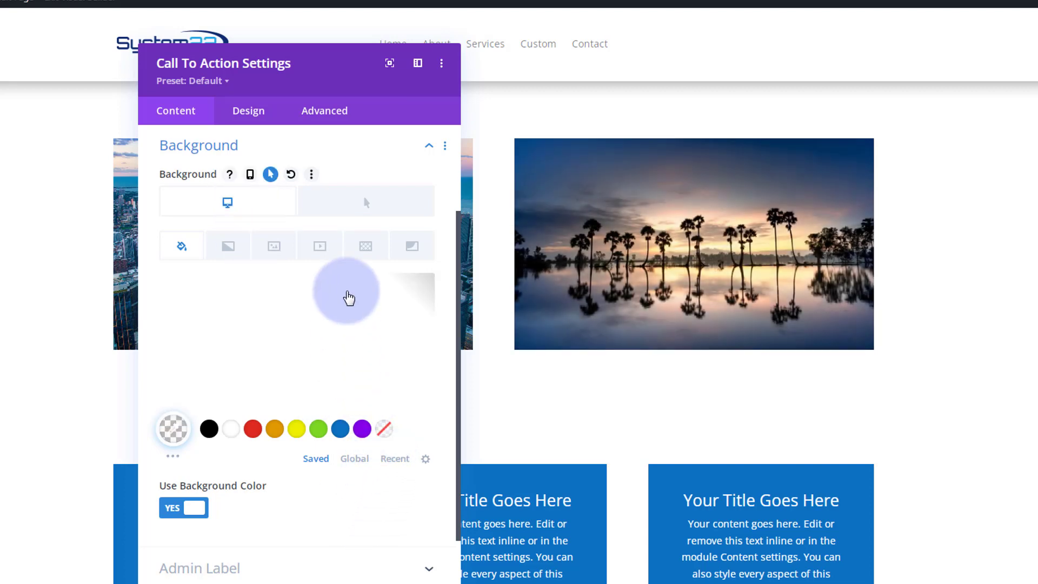
- Set the hover background to semi-transparent black, about rgba(0,0,0,0.47)
{"action": "left_click", "coordinate": [367, 205]}
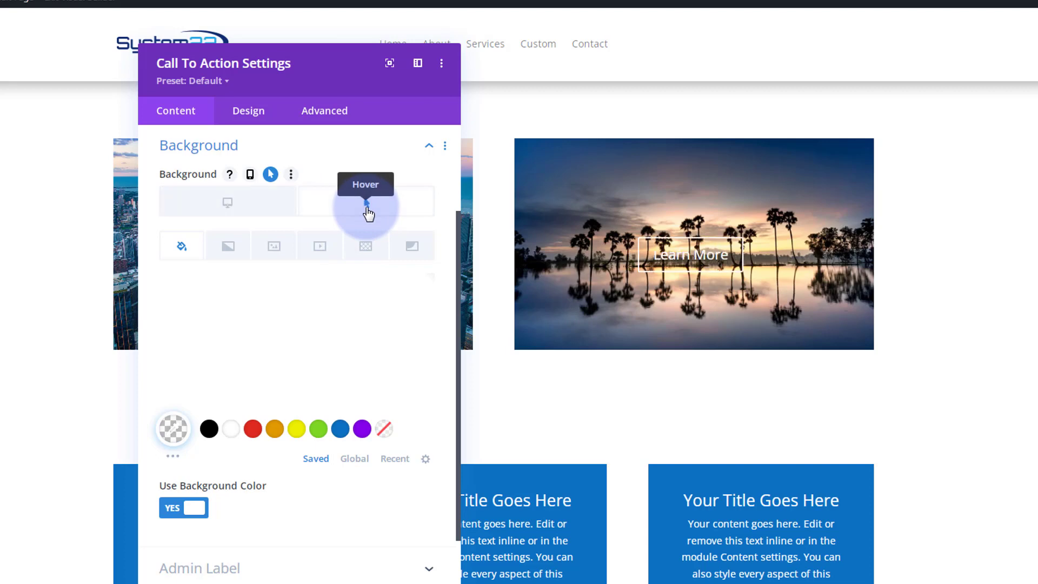
{"action": "left_click", "coordinate": [212, 431]}
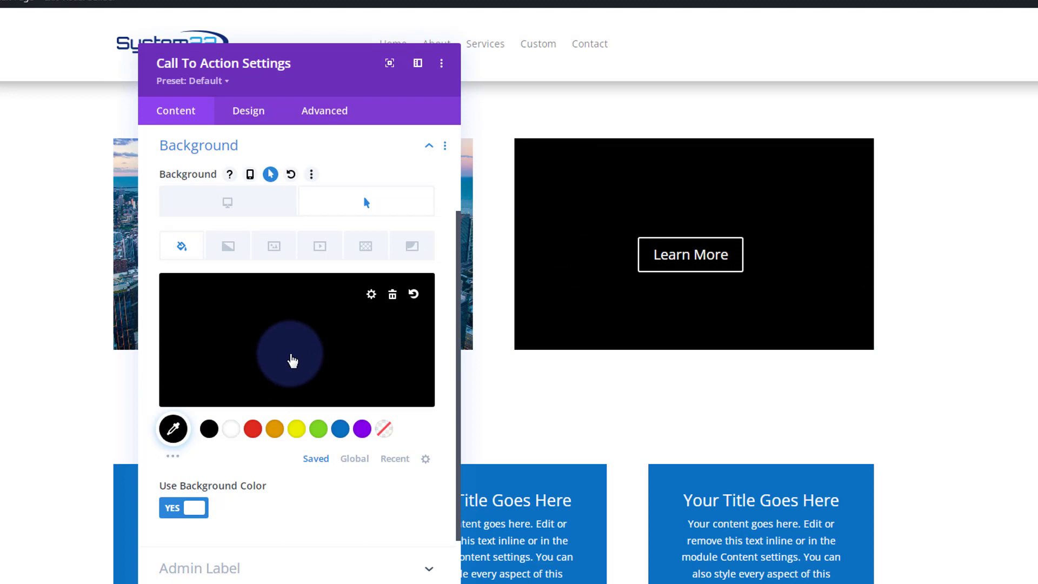
{"action": "left_click", "coordinate": [294, 348]}
{"action": "left_click", "coordinate": [418, 297]}
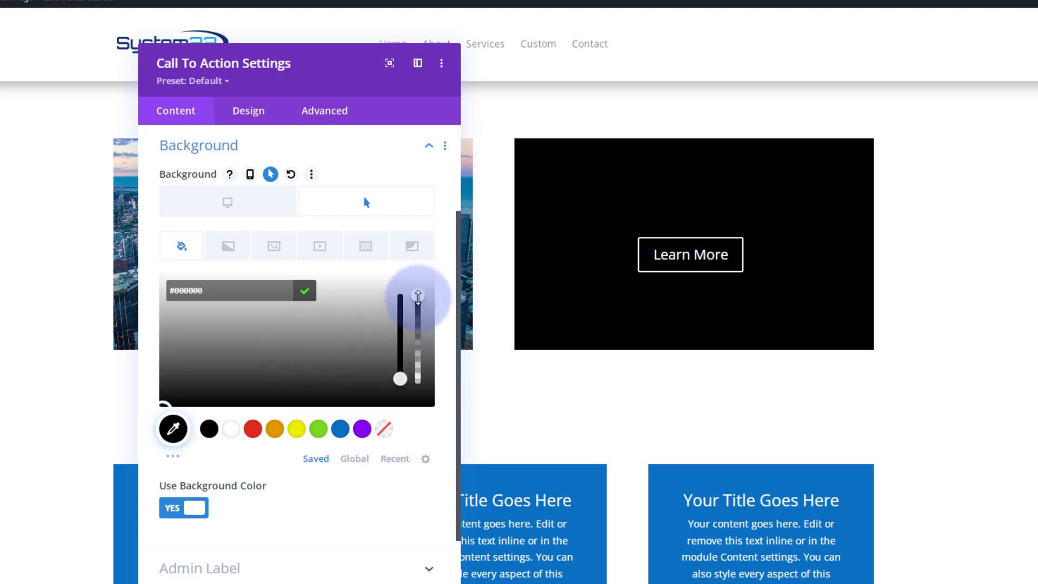
{"action": "left_click_drag", "start_coordinate": [422, 318], "coordinate": [422, 352]}
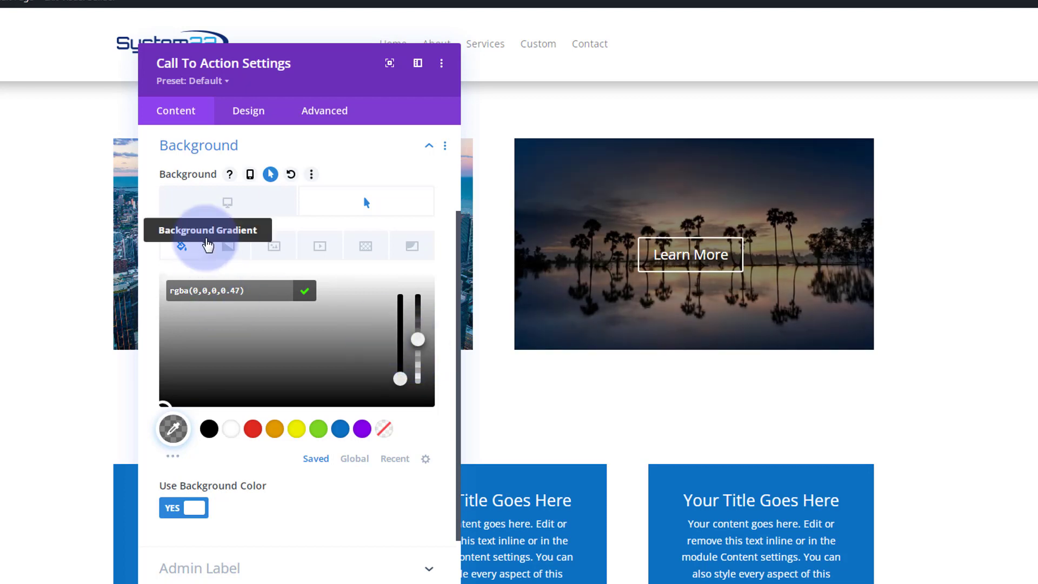
{"action": "left_click", "coordinate": [235, 207]}
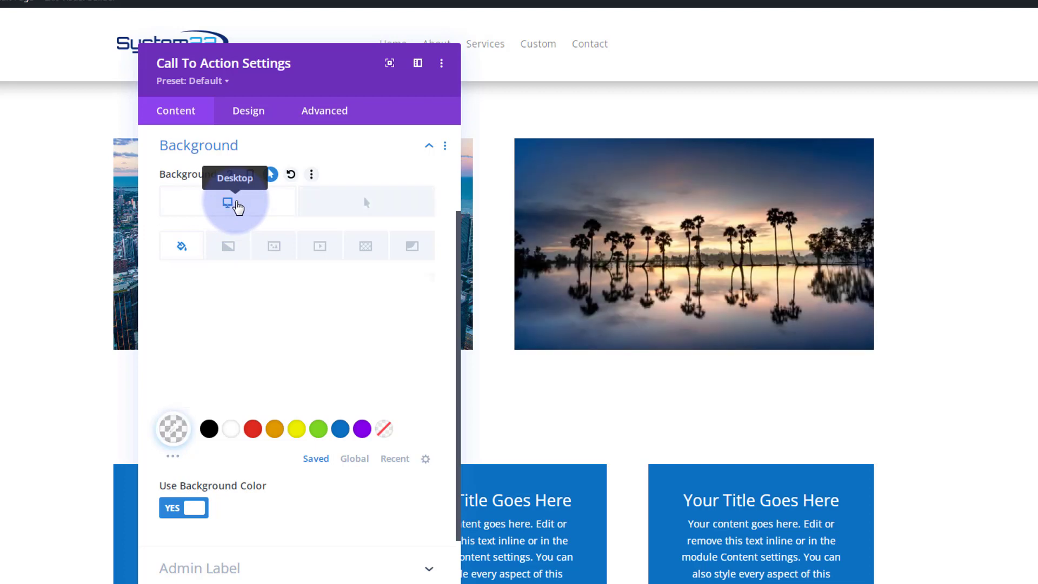
{"action": "left_click", "coordinate": [342, 210]}
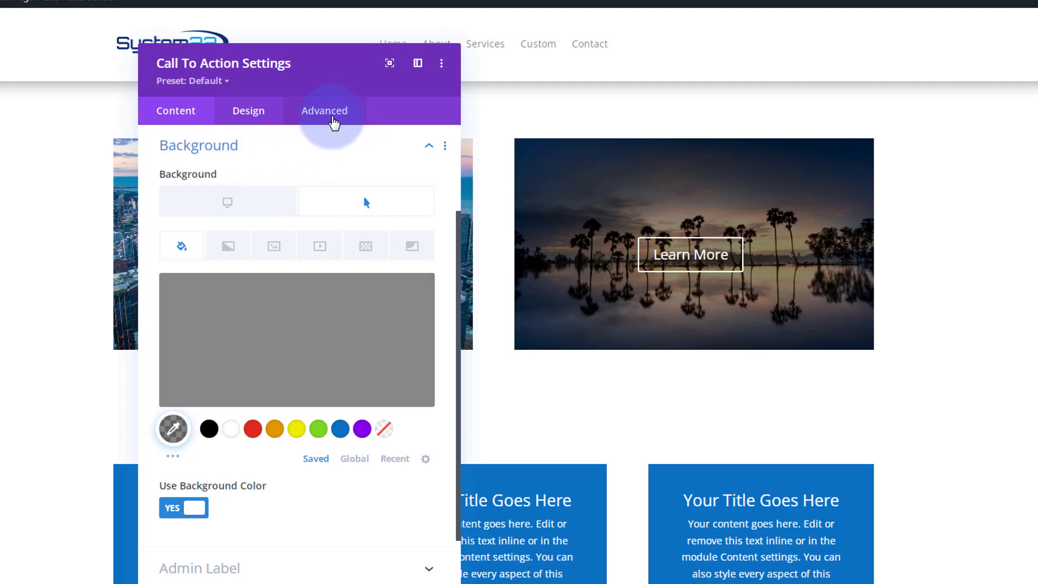
- Set the Call To Action's Advanced transition duration to 800ms
{"action": "left_click", "coordinate": [331, 118]}
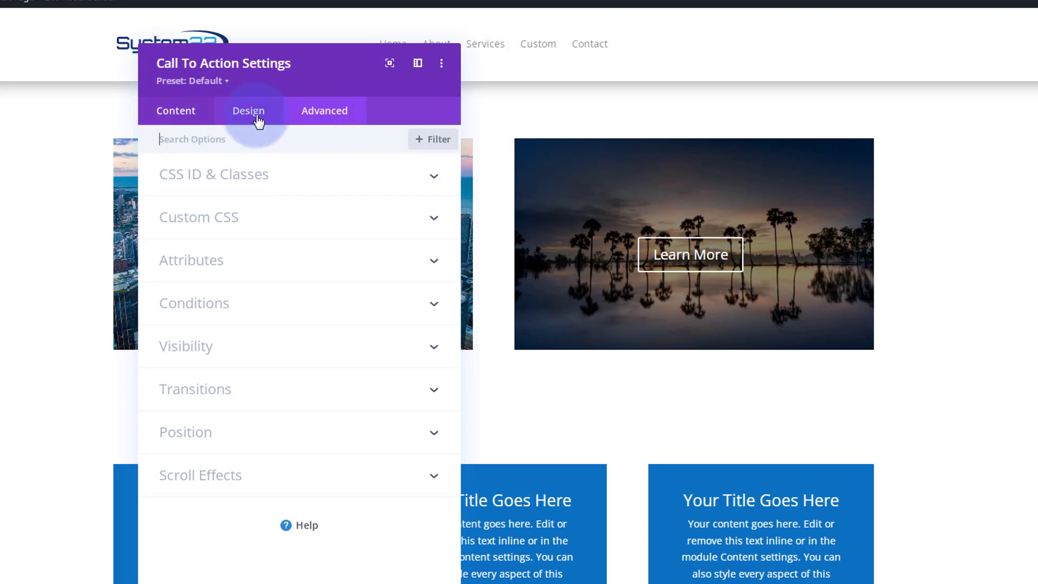
{"action": "left_click", "coordinate": [290, 390]}
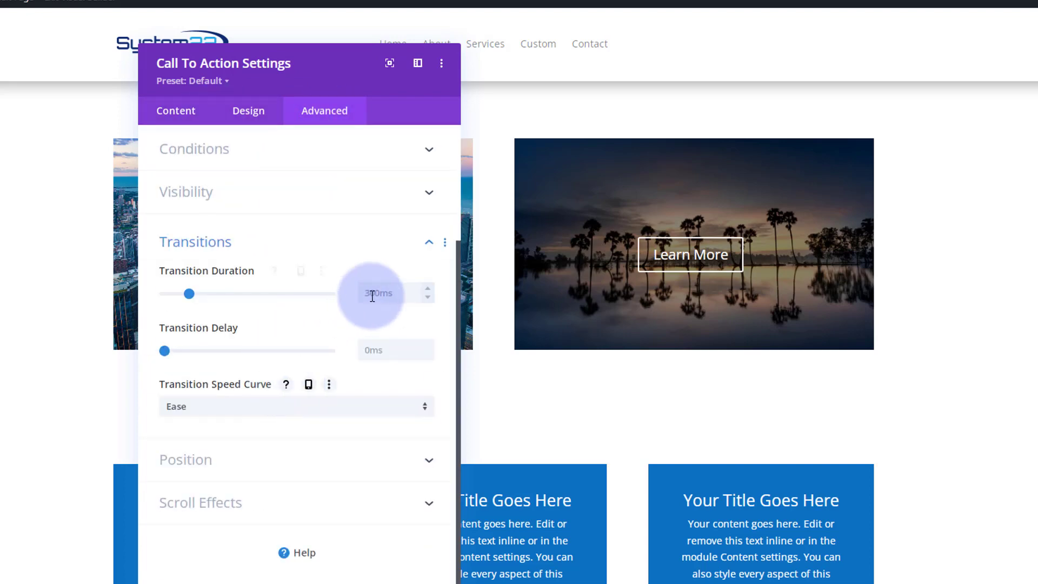
{"action": "left_click", "coordinate": [408, 293]}
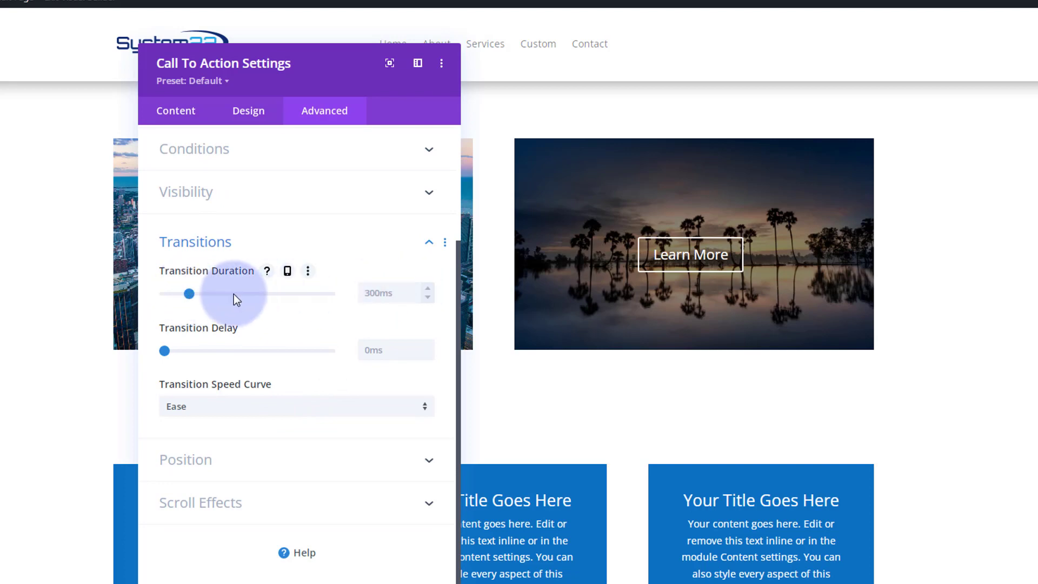
{"action": "left_click_drag", "start_coordinate": [188, 292], "coordinate": [232, 294]}
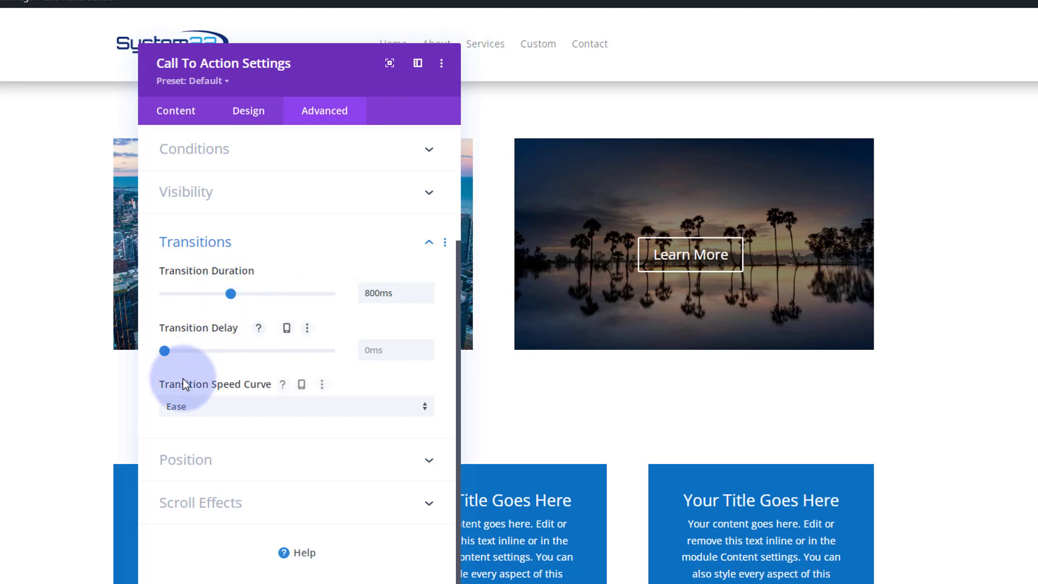
- Choose the Ease-In-Out speed curve and save the Call To Action settings
{"action": "left_click", "coordinate": [231, 409]}
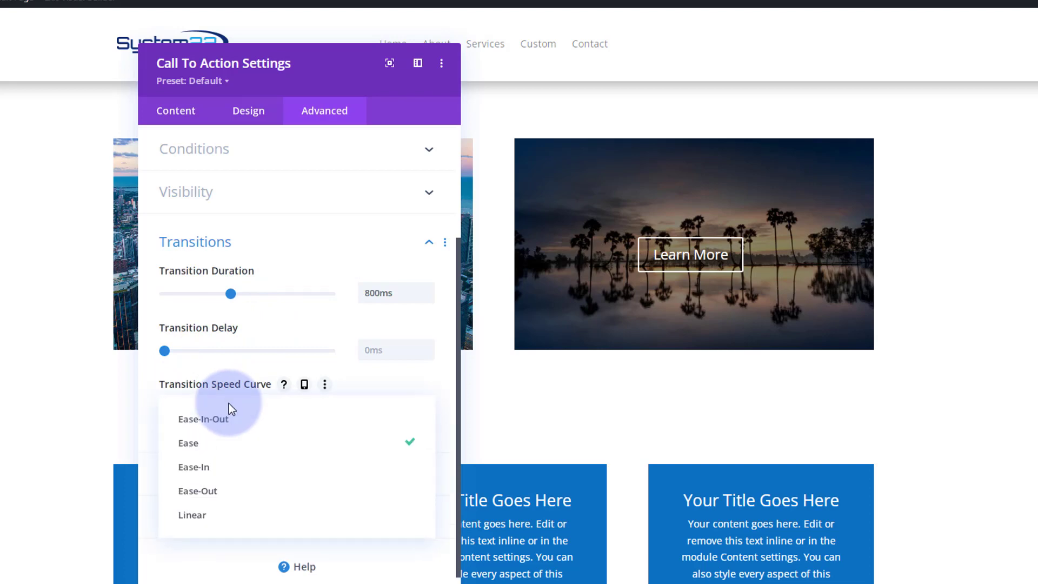
{"action": "left_click", "coordinate": [232, 420]}
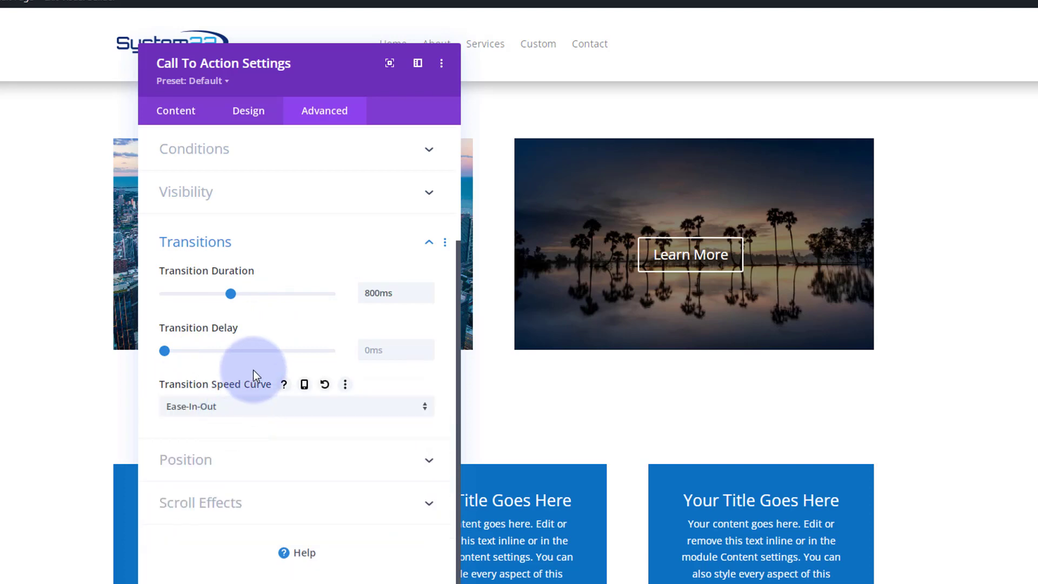
{"action": "left_click", "coordinate": [251, 412]}
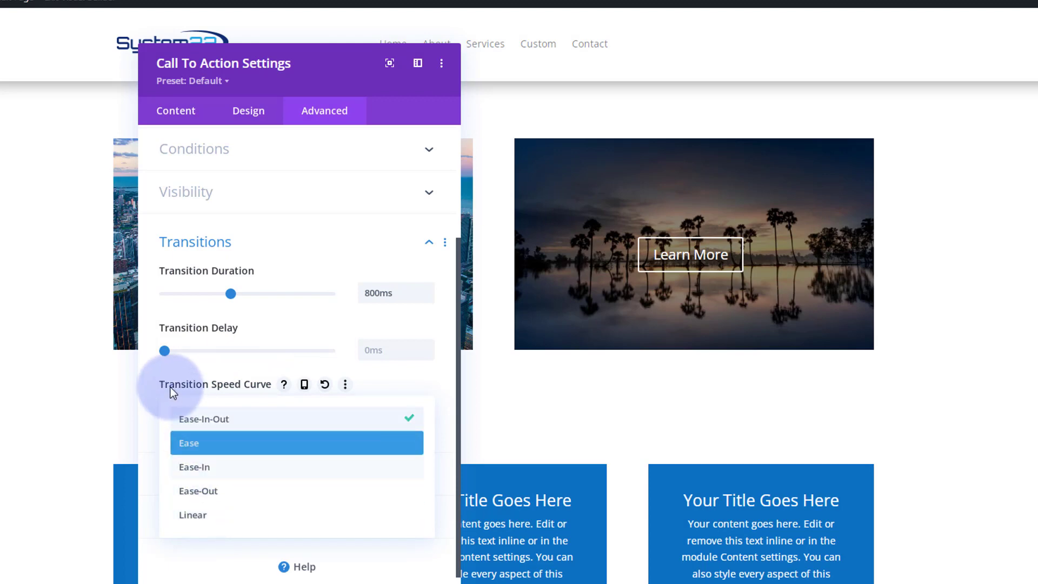
{"action": "left_click", "coordinate": [146, 401]}
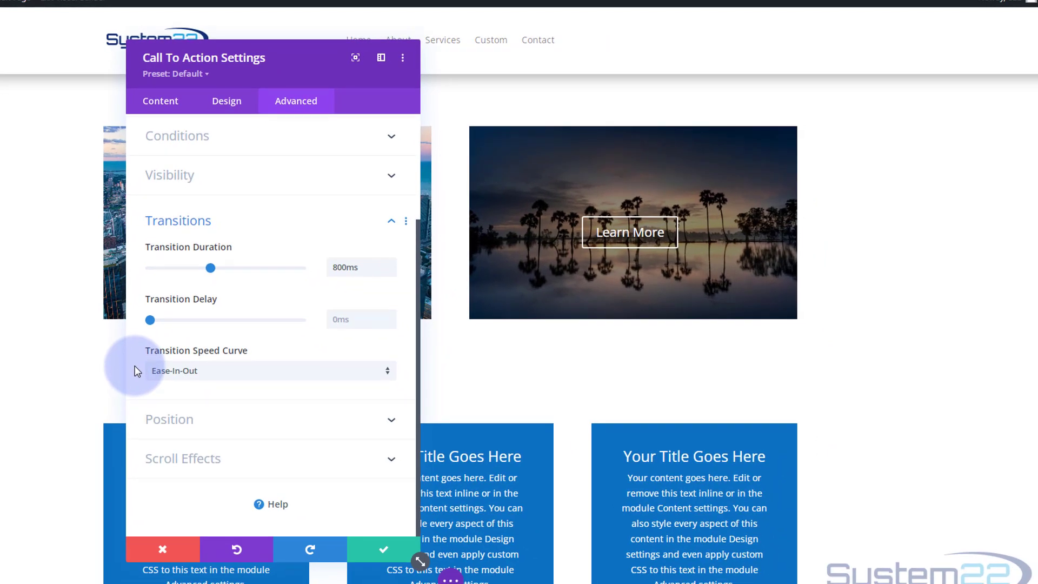
{"action": "left_click", "coordinate": [383, 551]}
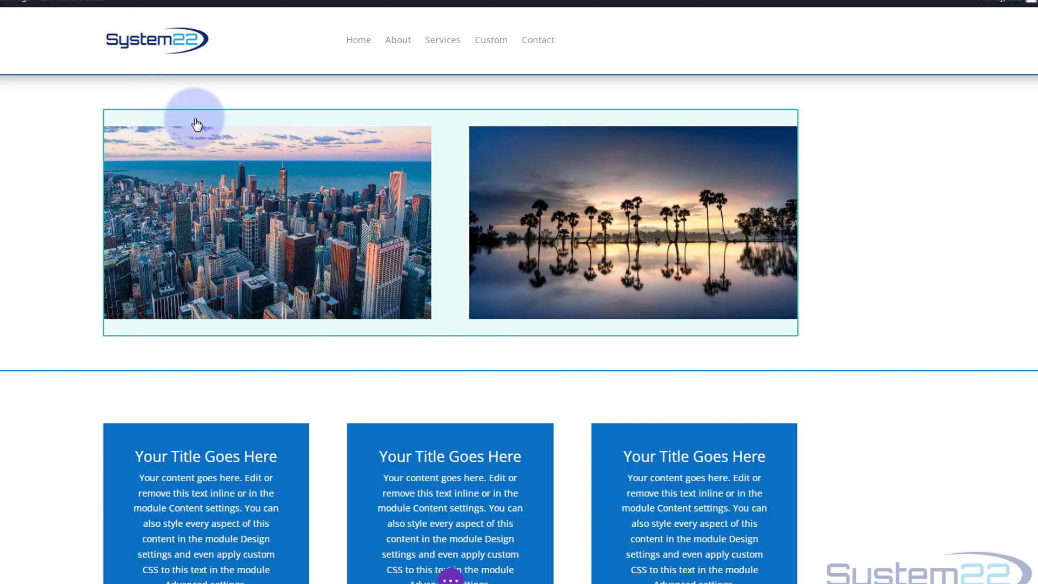
- Clone the city and palm-tree image row, then check the copy's Advanced visibility options
{"action": "mouse_move", "coordinate": [196, 123]}
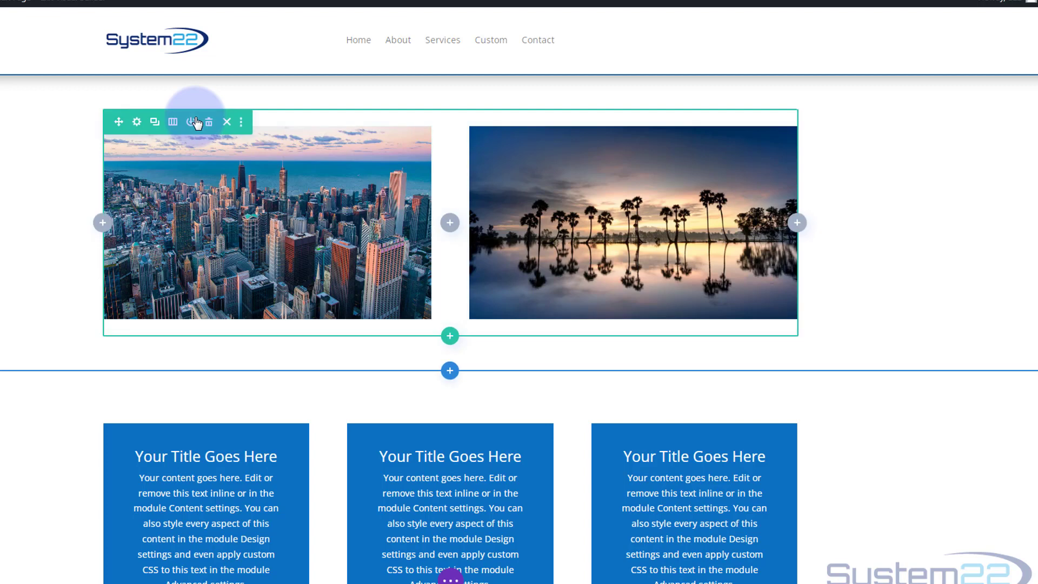
{"action": "left_click", "coordinate": [155, 123]}
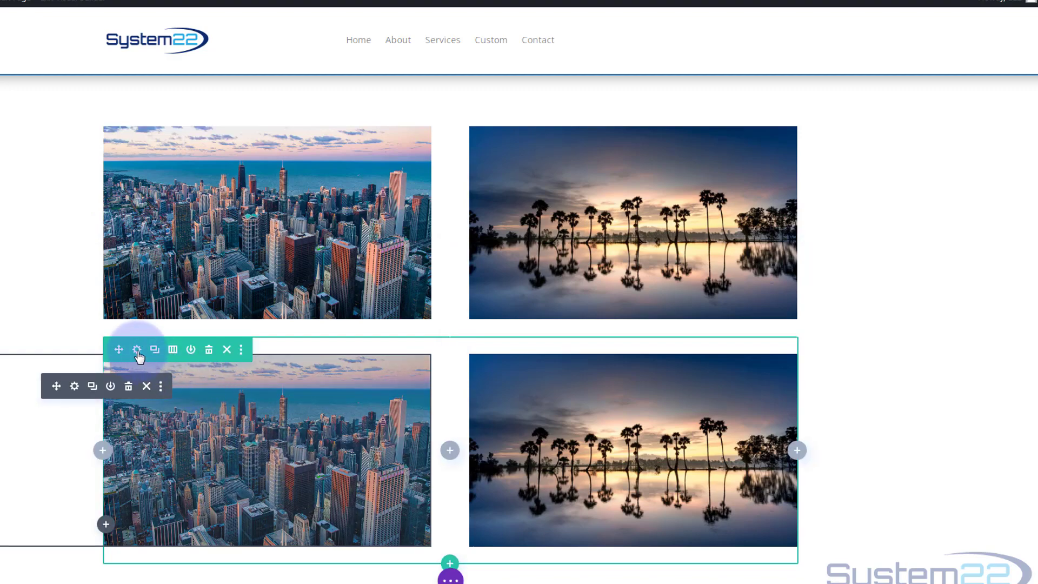
{"action": "left_click", "coordinate": [138, 351]}
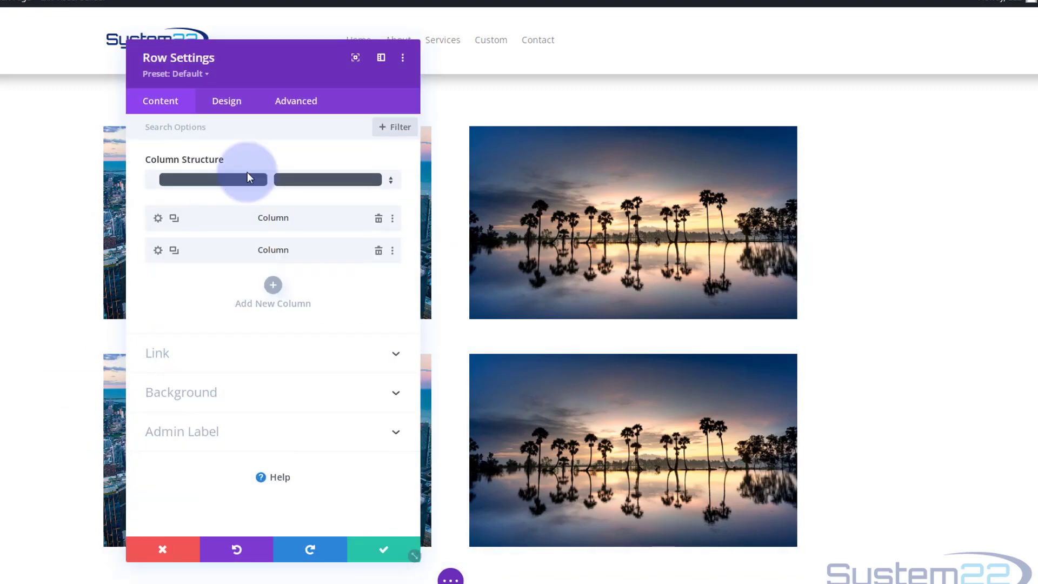
{"action": "left_click", "coordinate": [305, 102]}
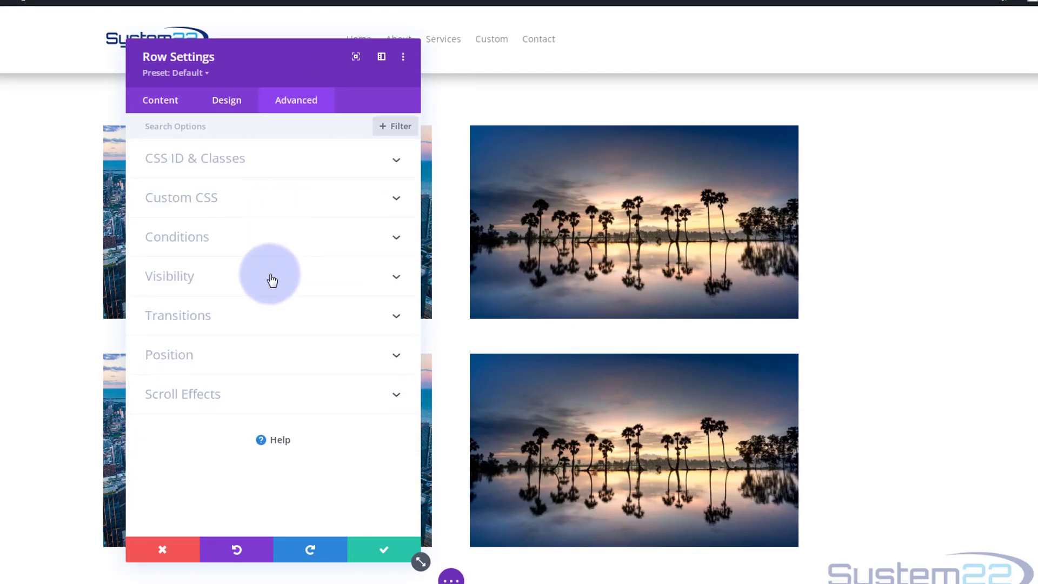
{"action": "left_click", "coordinate": [271, 278]}
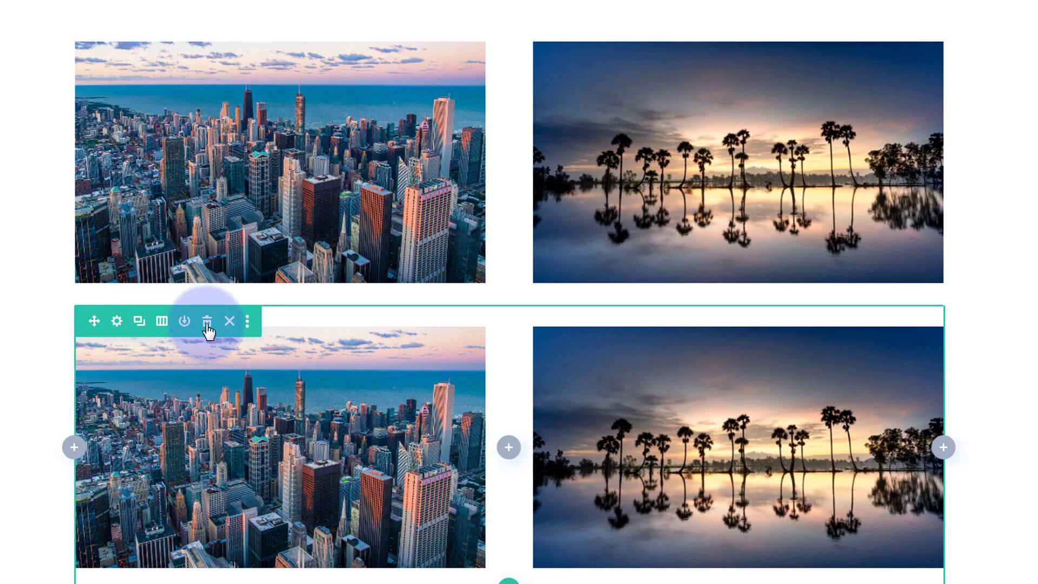
- Delete the duplicated image row and save the page as a draft
{"action": "left_click", "coordinate": [207, 321]}
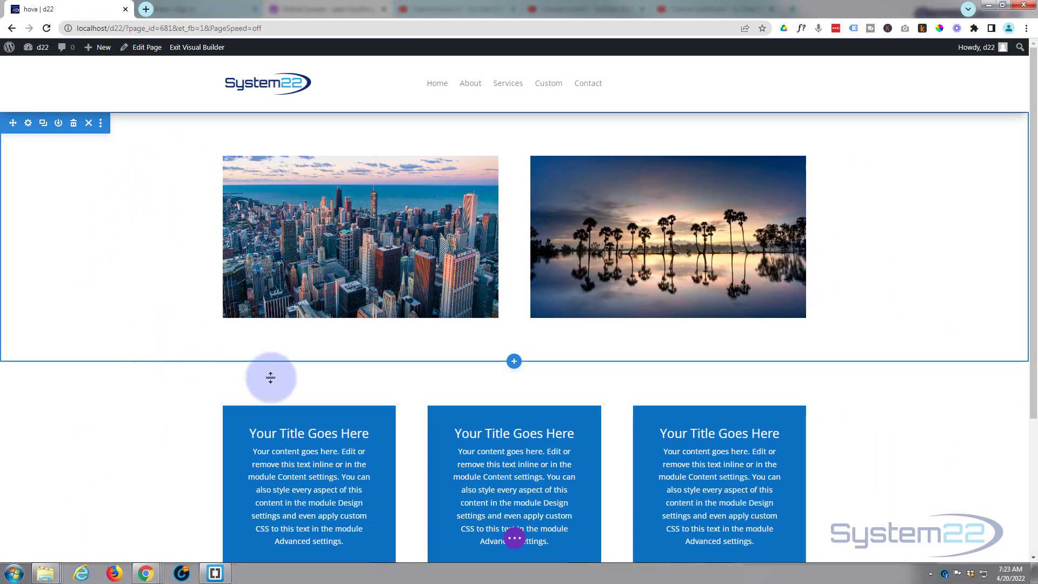
{"action": "left_click", "coordinate": [515, 539]}
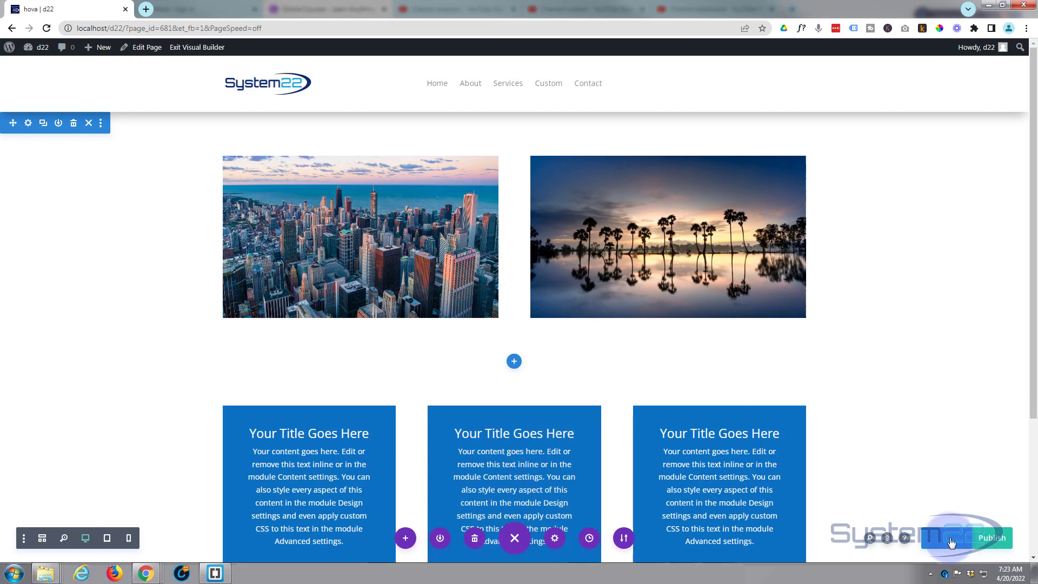
{"action": "left_click", "coordinate": [211, 48]}
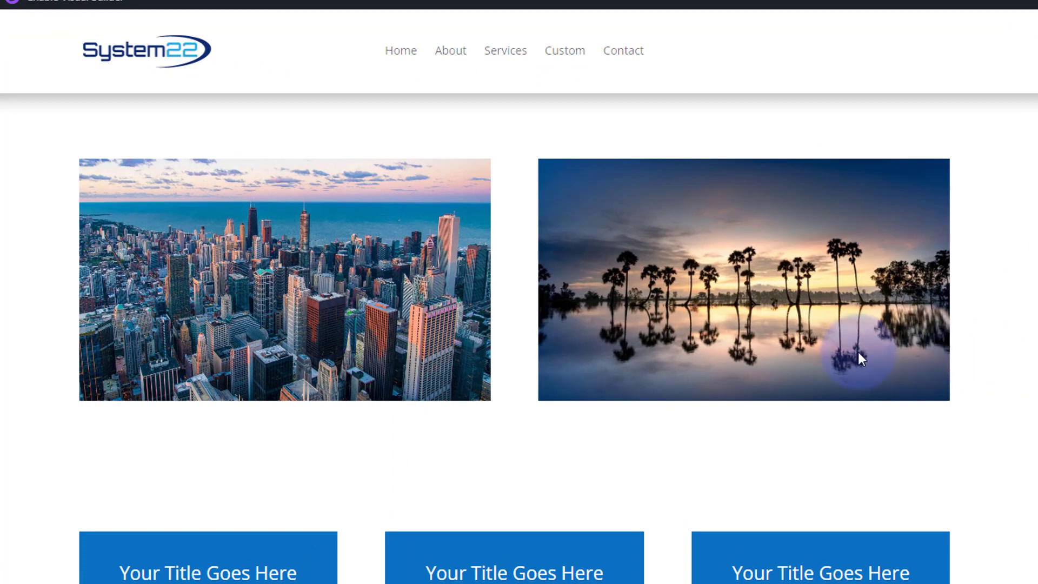
{"action": "mouse_move", "coordinate": [834, 354]}
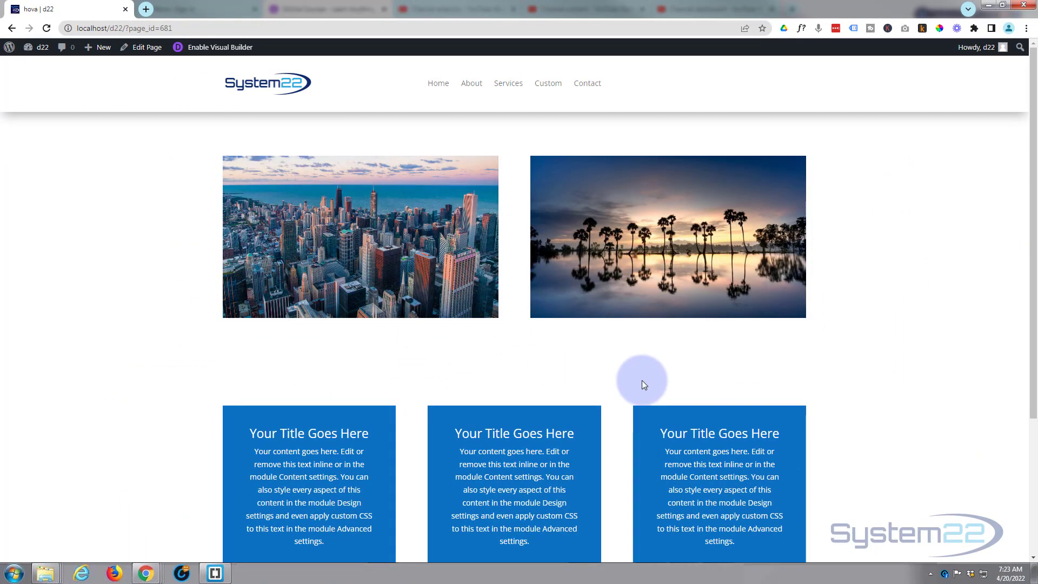
{"action": "mouse_move", "coordinate": [638, 287]}
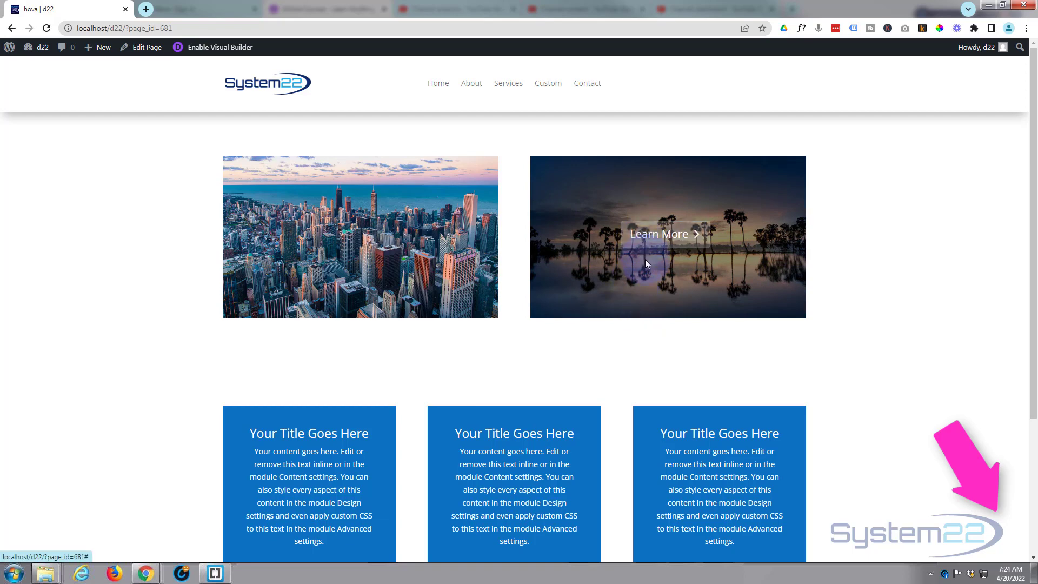
{"action": "mouse_move", "coordinate": [356, 296]}
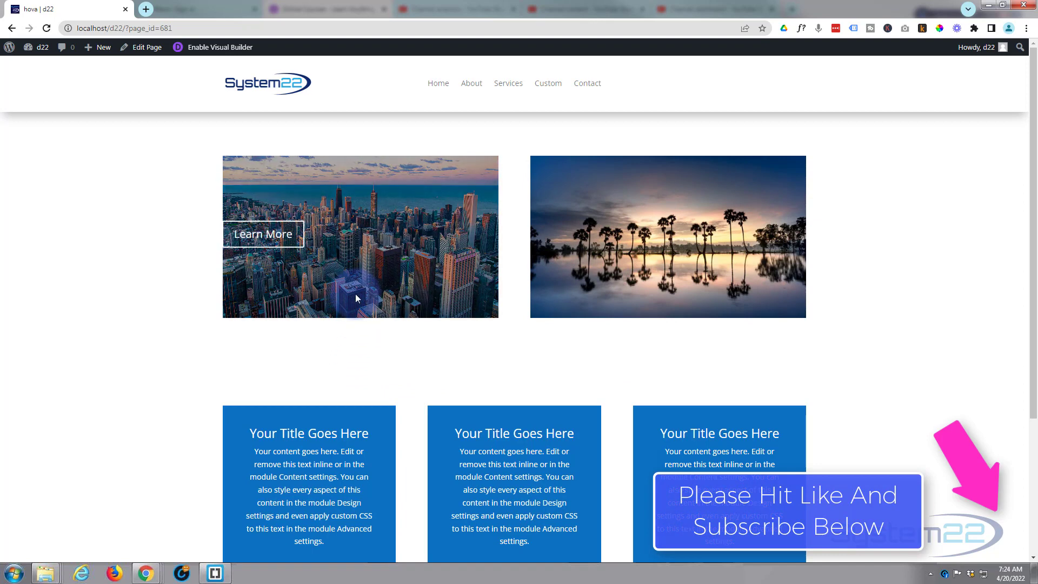